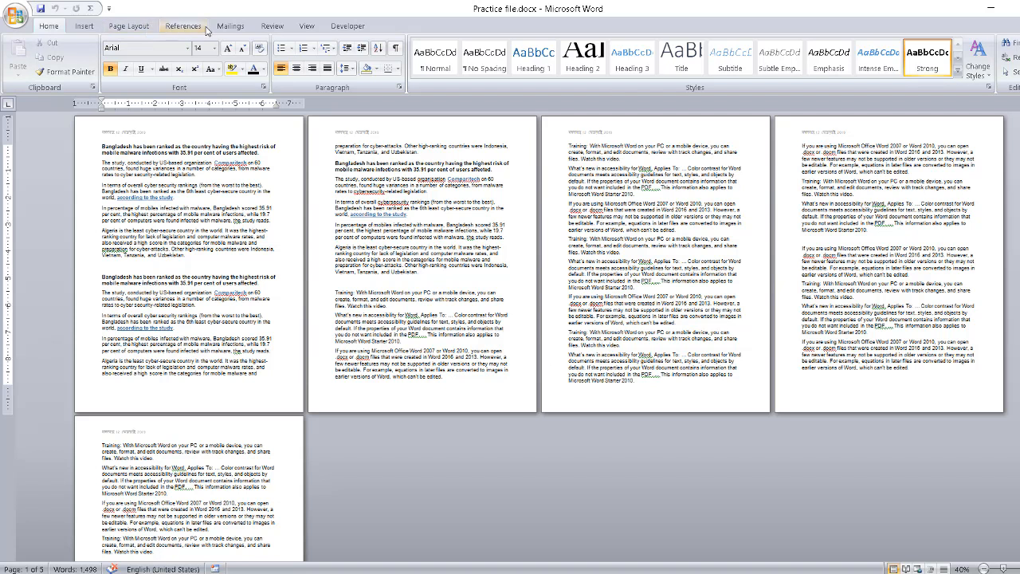
Add a Box page border to the whole document and check it on all pages
left_click(130, 26)
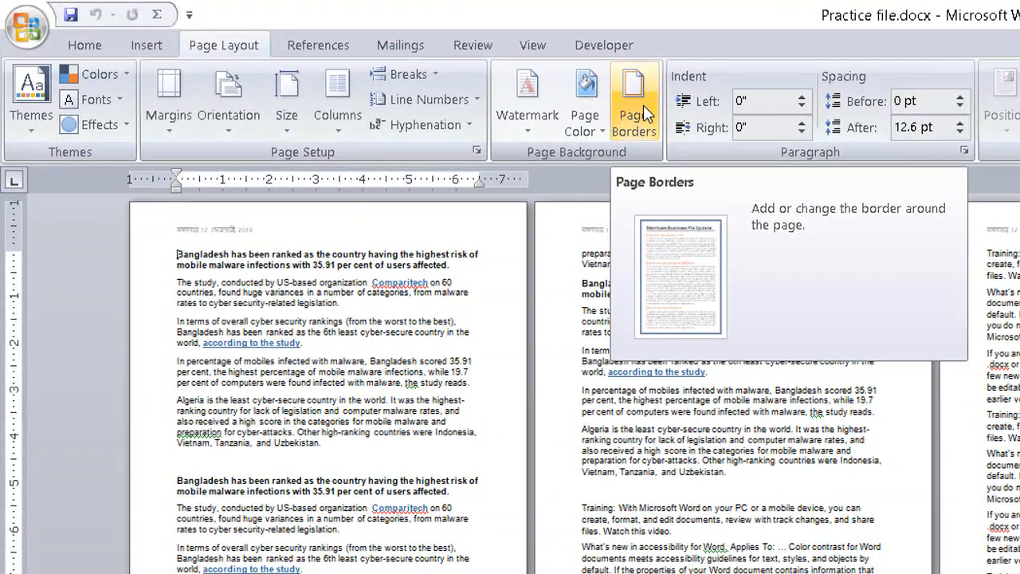
left_click(642, 108)
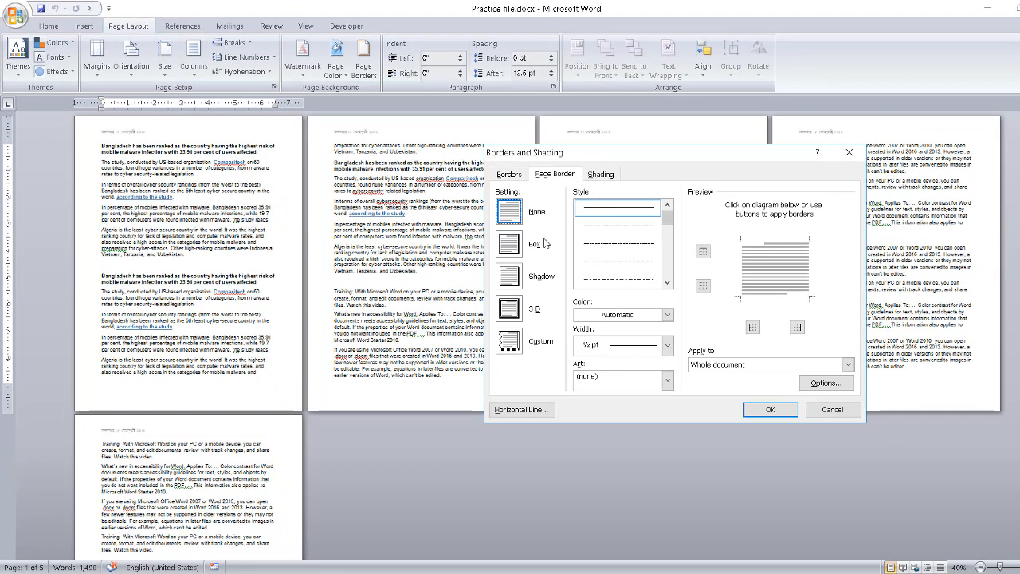
left_click(508, 247)
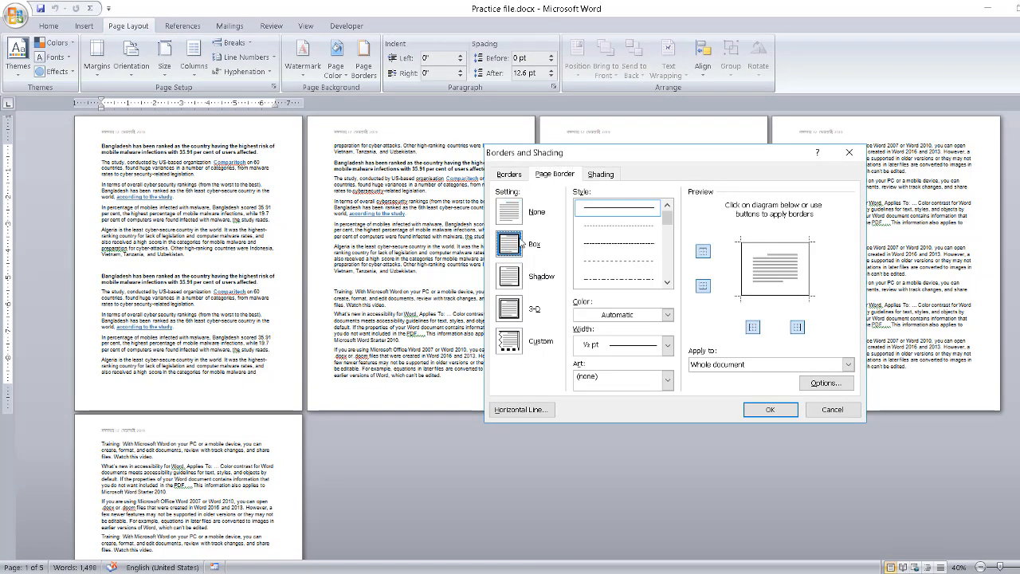
left_click(770, 409)
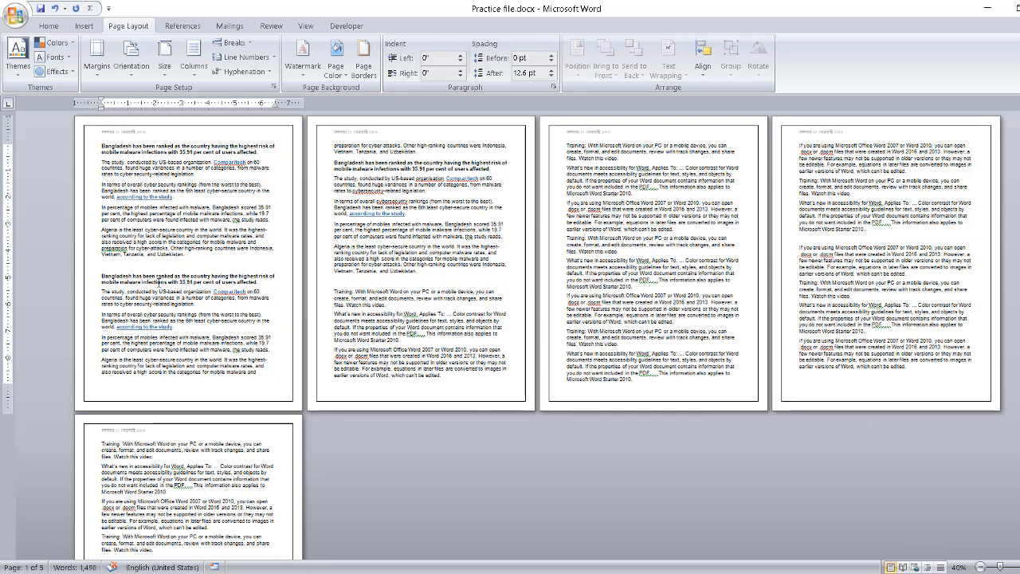
scroll(384, 426, "down", 1)
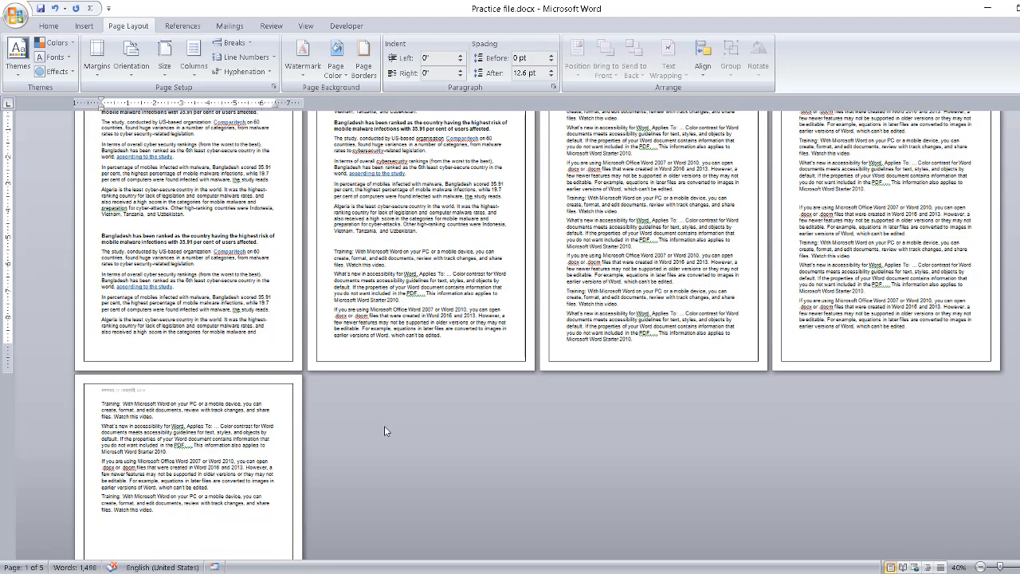
scroll(384, 426, "up", 1)
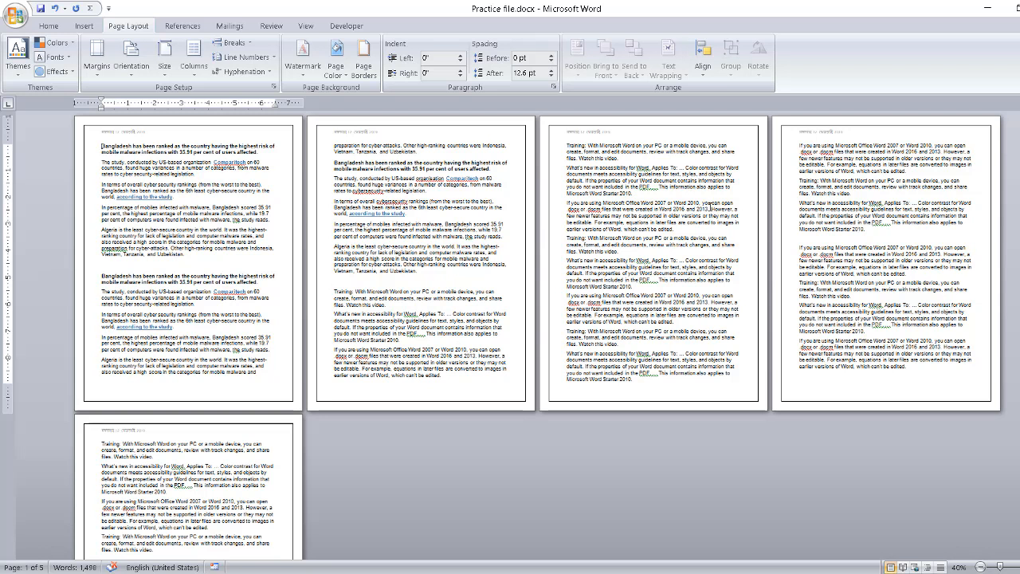
Try removing page 3's border by applying the None setting to the whole document, and undo the change
left_click(567, 145)
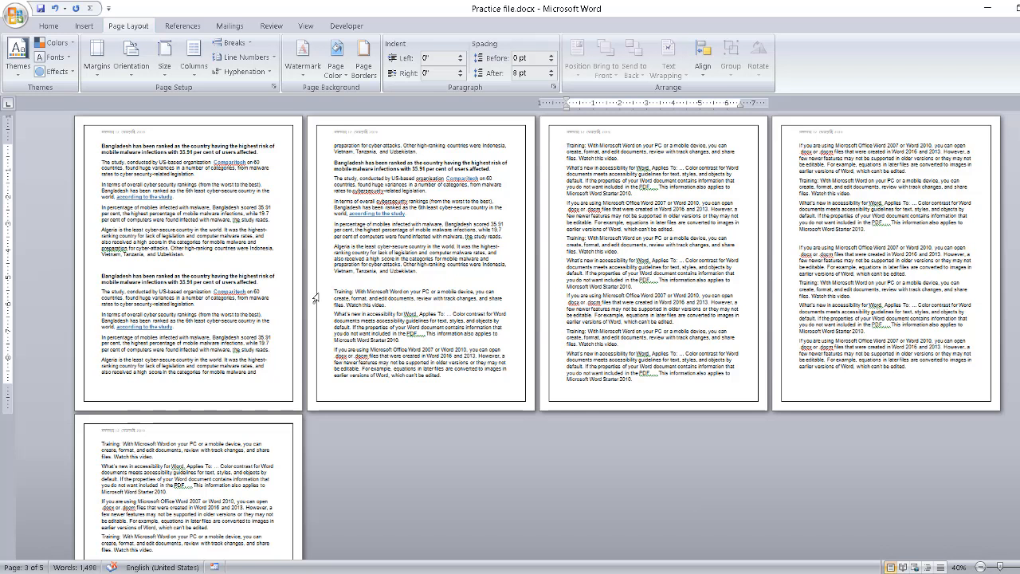
double_click(577, 145)
left_click(364, 66)
left_click_drag(614, 156, 224, 147)
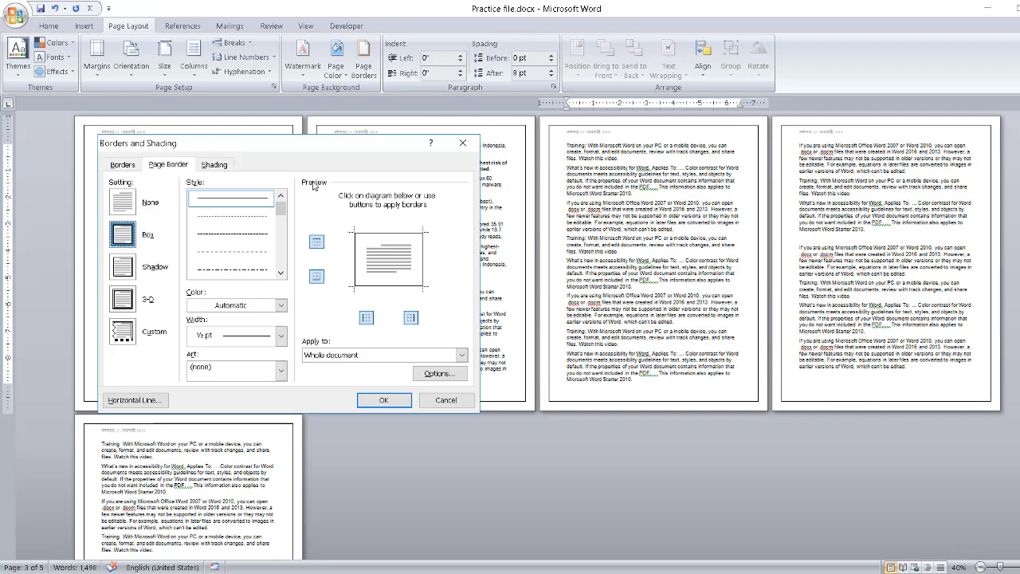
left_click(129, 205)
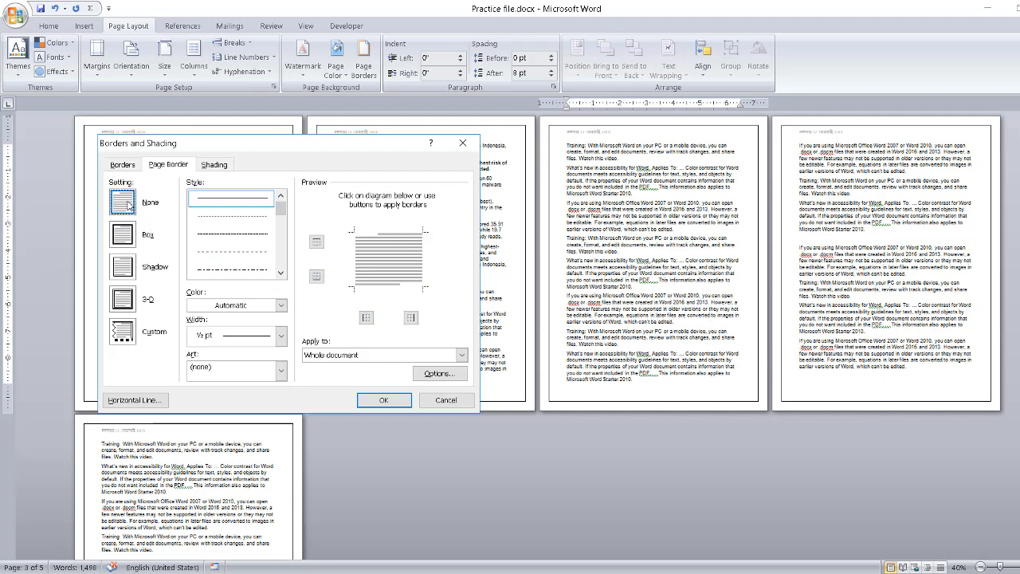
left_click(384, 400)
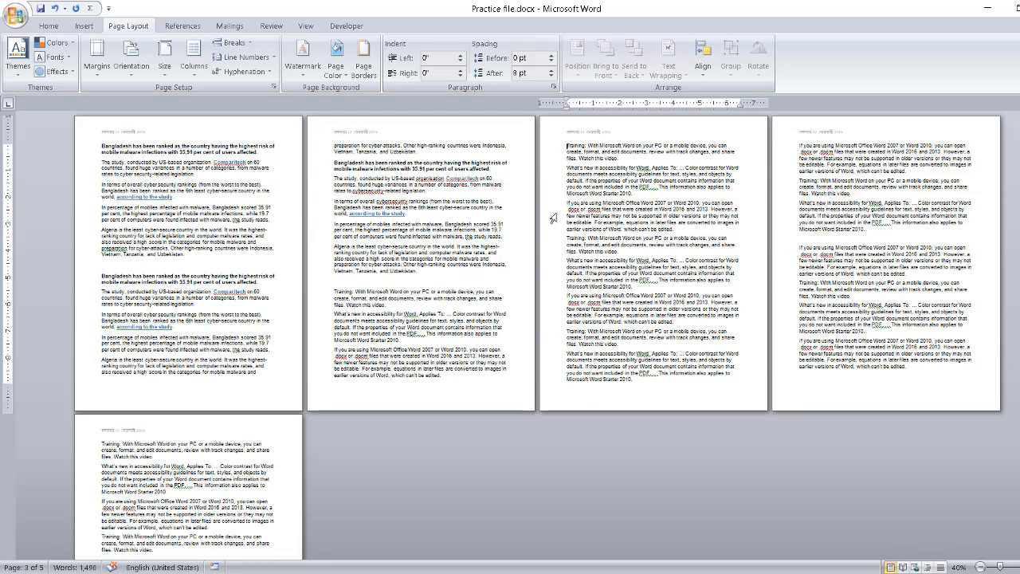
left_click(54, 8)
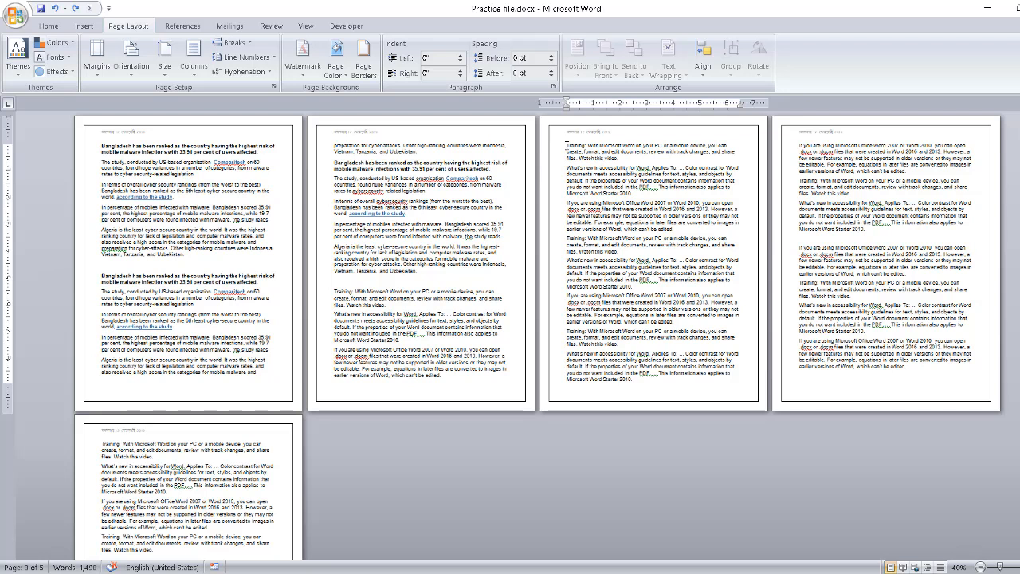
Try removing page 3's border with the None setting applied to This section, and undo the change
left_click(364, 64)
left_click(119, 208)
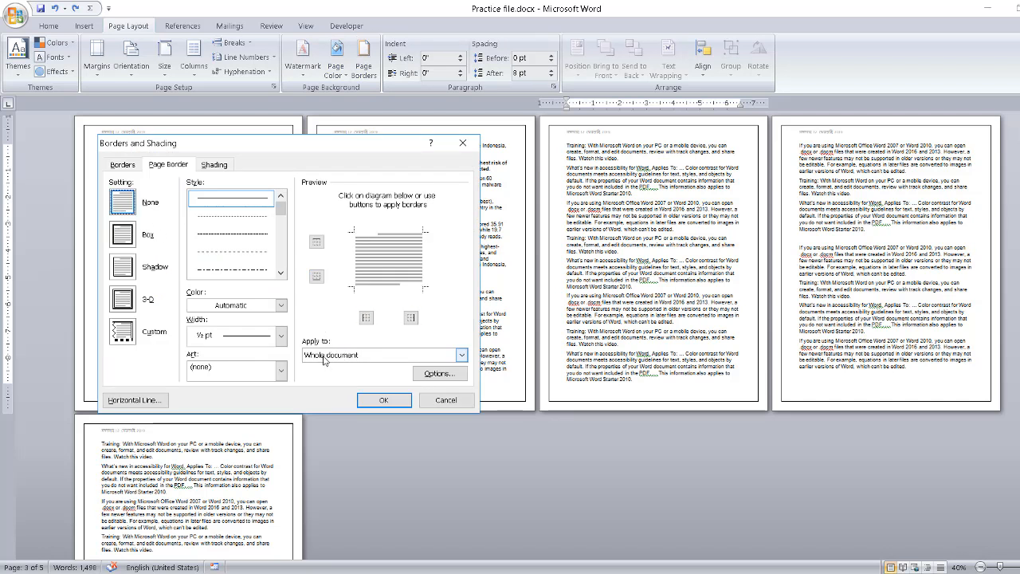
left_click(459, 356)
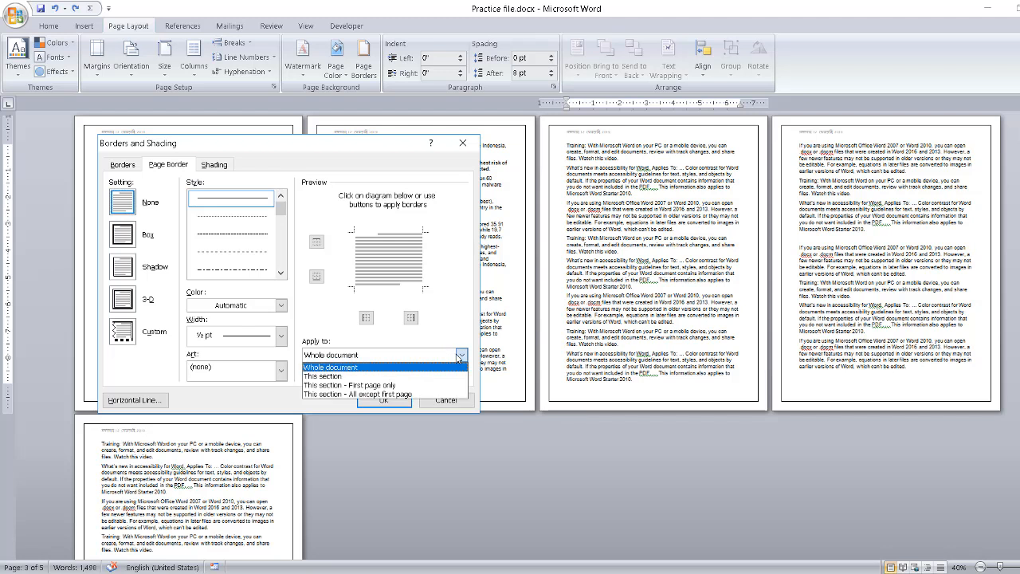
left_click(357, 376)
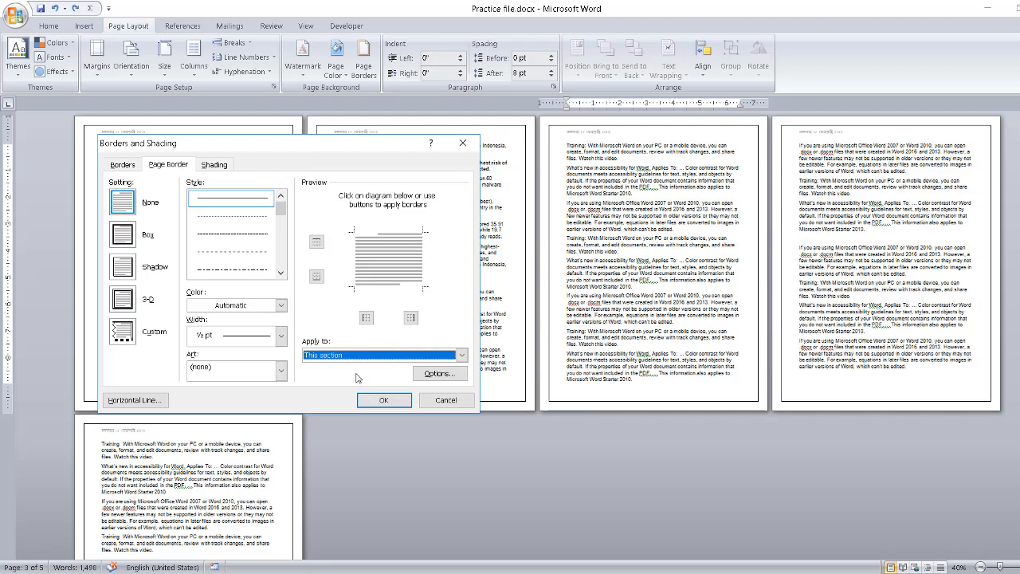
left_click(383, 400)
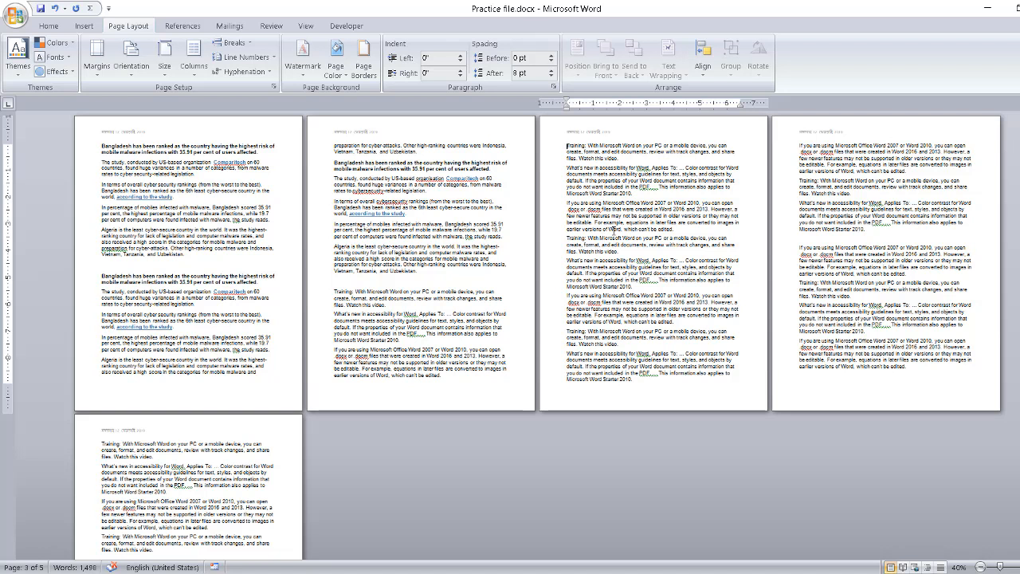
key("ctrl+z")
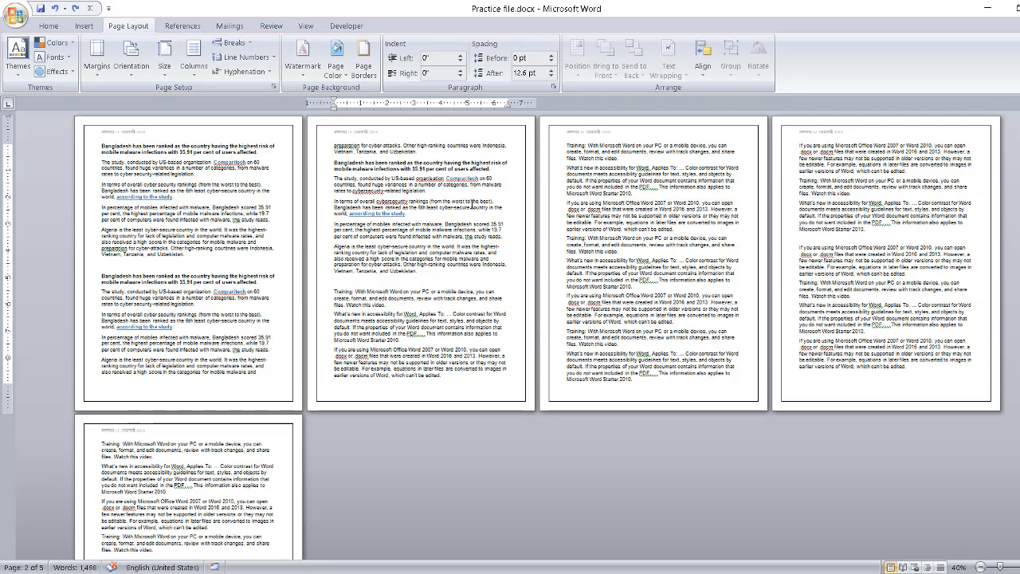
Create a new blank document
left_click(11, 15)
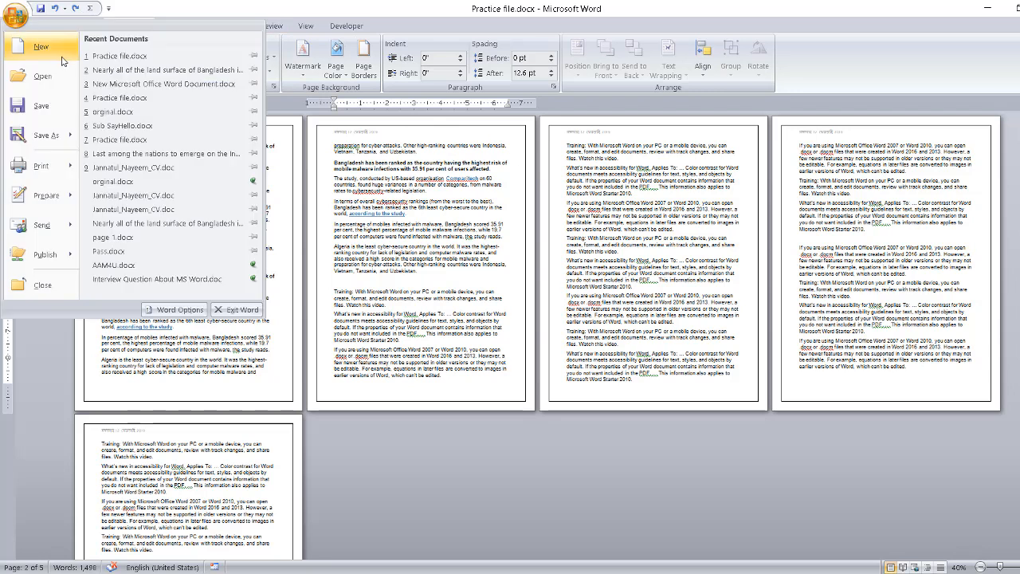
left_click(35, 54)
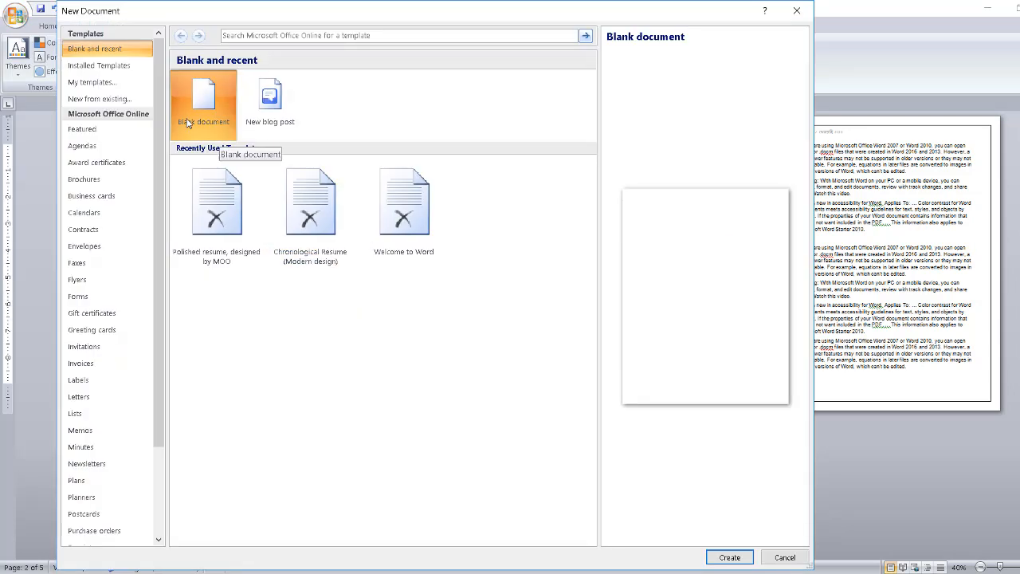
double_click(206, 105)
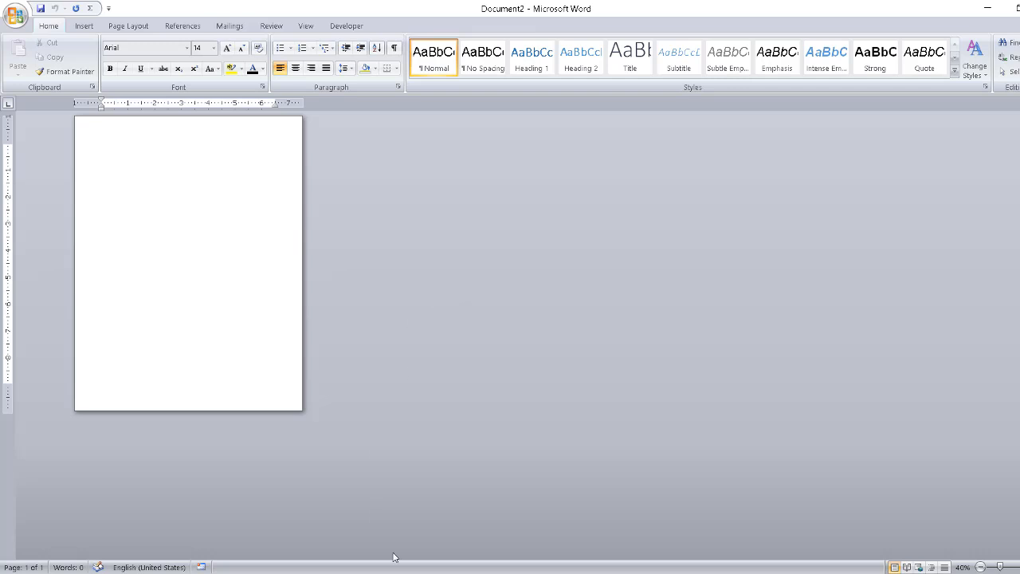
Switch to Practice file.docx to review its bordered pages, and return to the new blank document
mouse_move(393, 558)
left_click(301, 524)
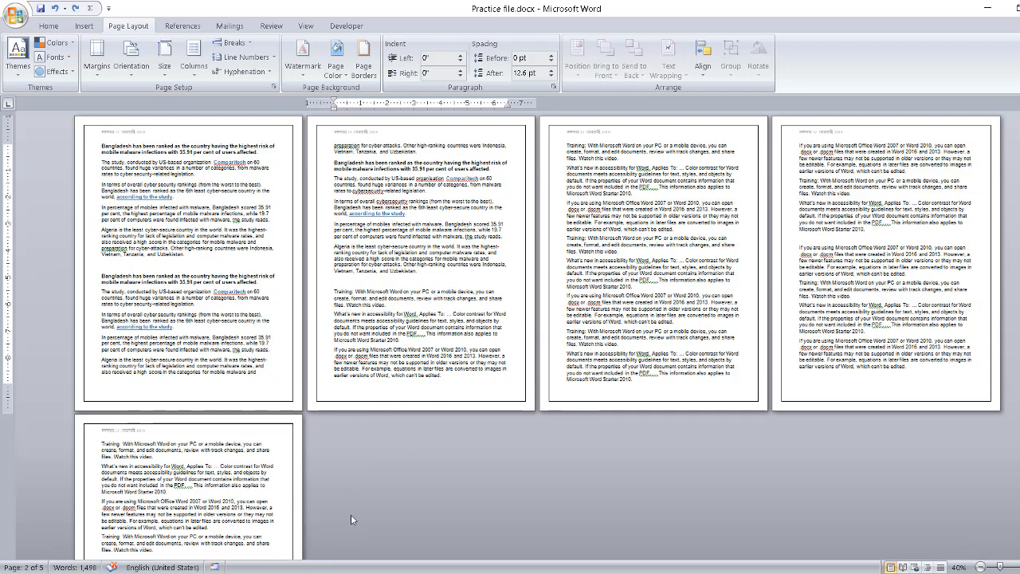
mouse_move(213, 566)
left_click(384, 546)
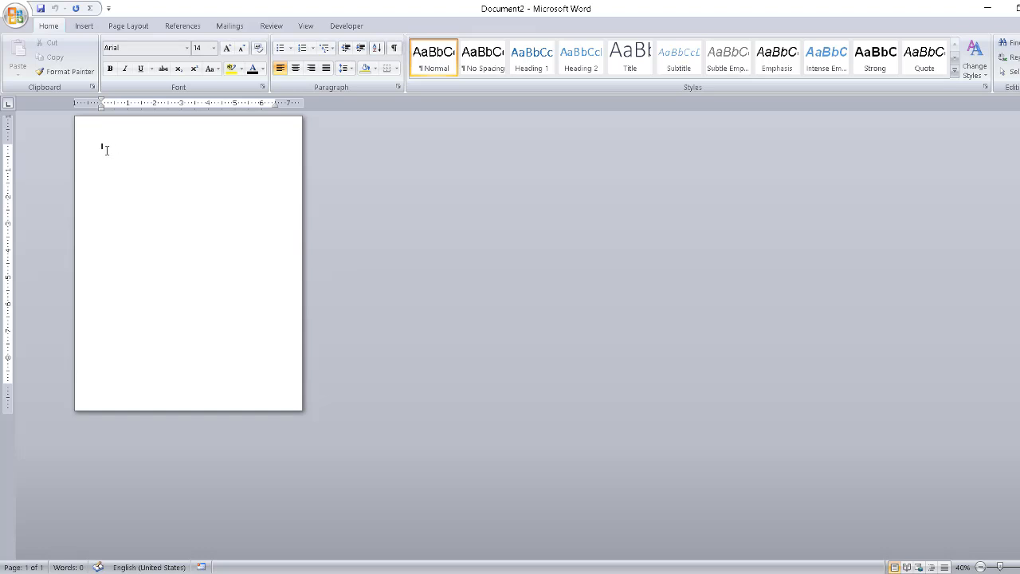
Insert three Next Page section breaks in the blank document to give it four pages
left_click(127, 27)
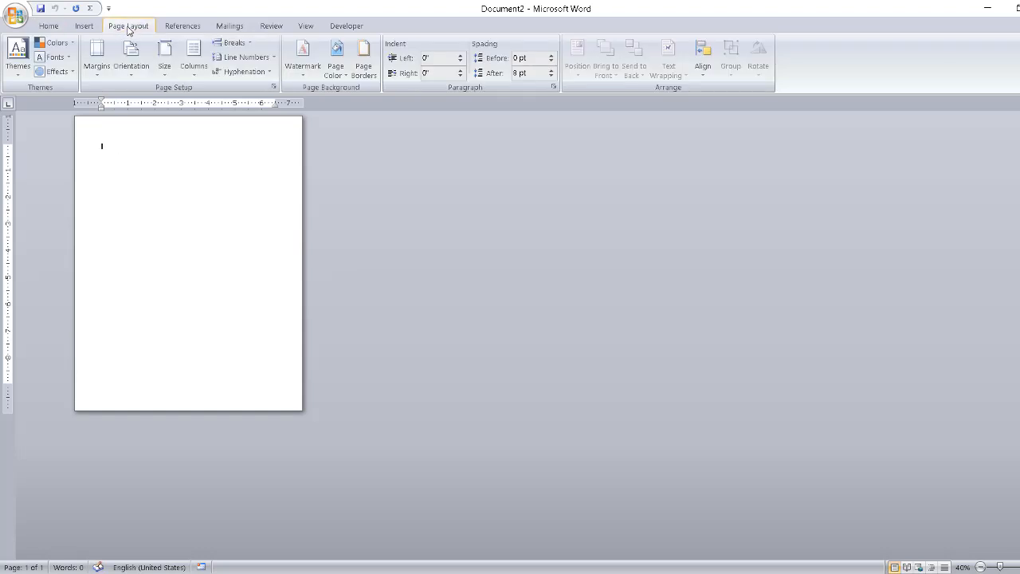
left_click(241, 47)
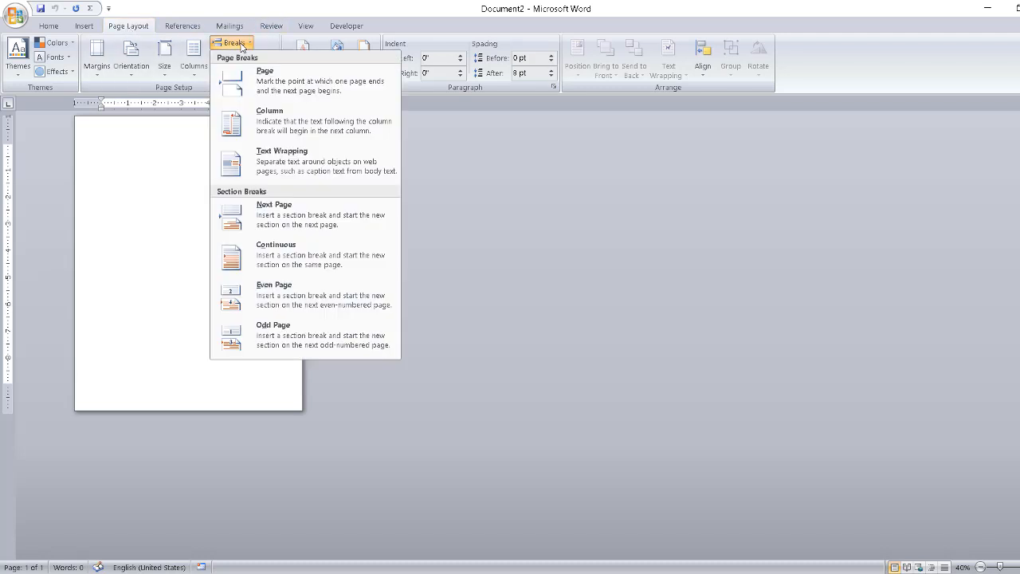
left_click(309, 217)
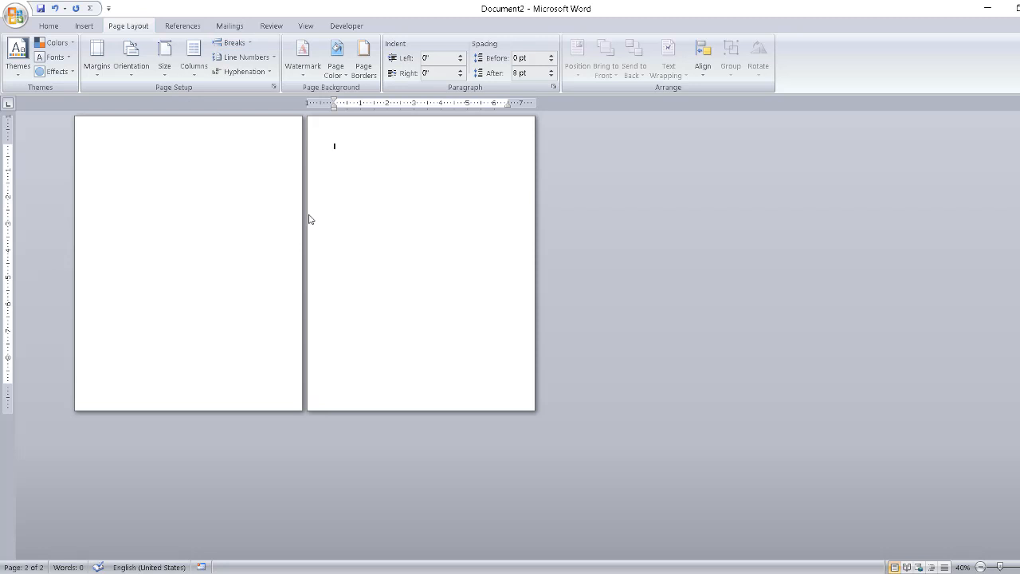
left_click(233, 45)
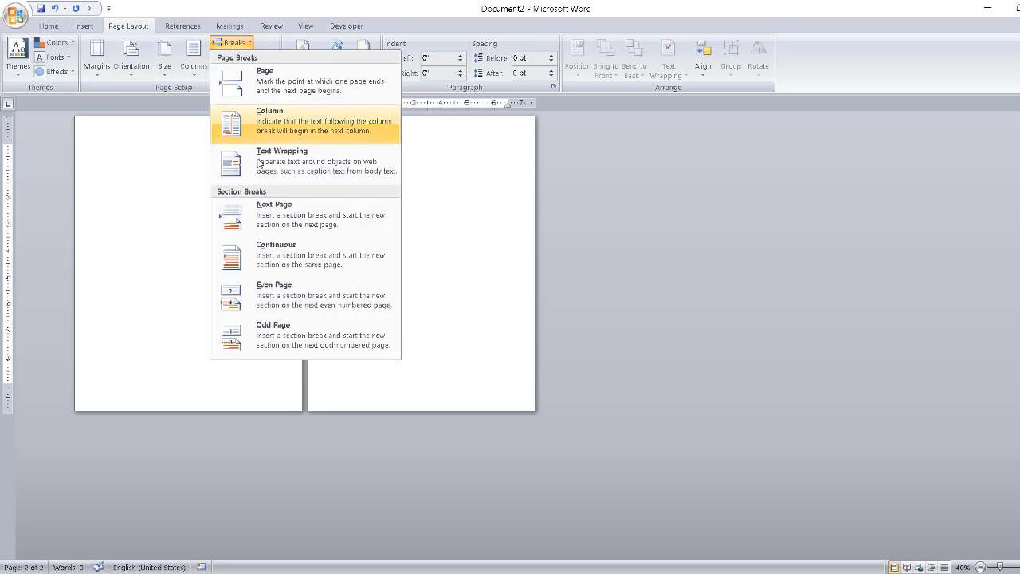
left_click(268, 216)
left_click(233, 43)
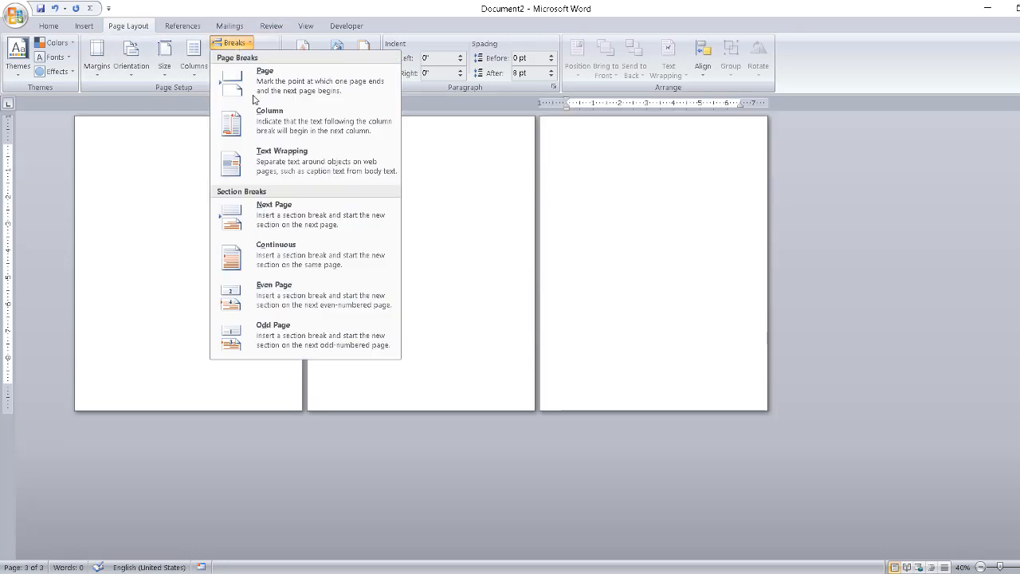
left_click(259, 213)
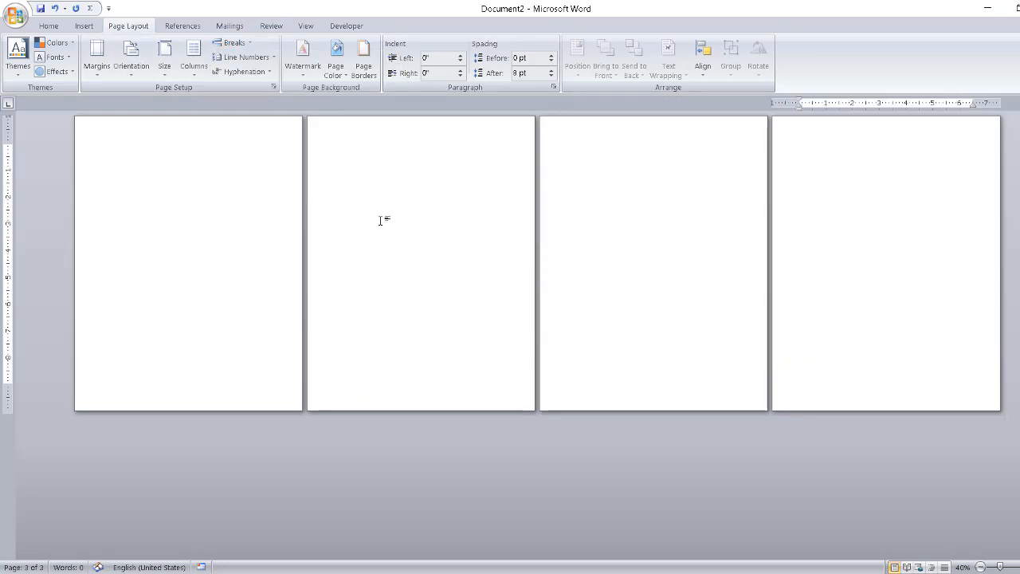
Apply a Box page border to the whole four-page document, starting from page 1
left_click(176, 136)
left_click(364, 64)
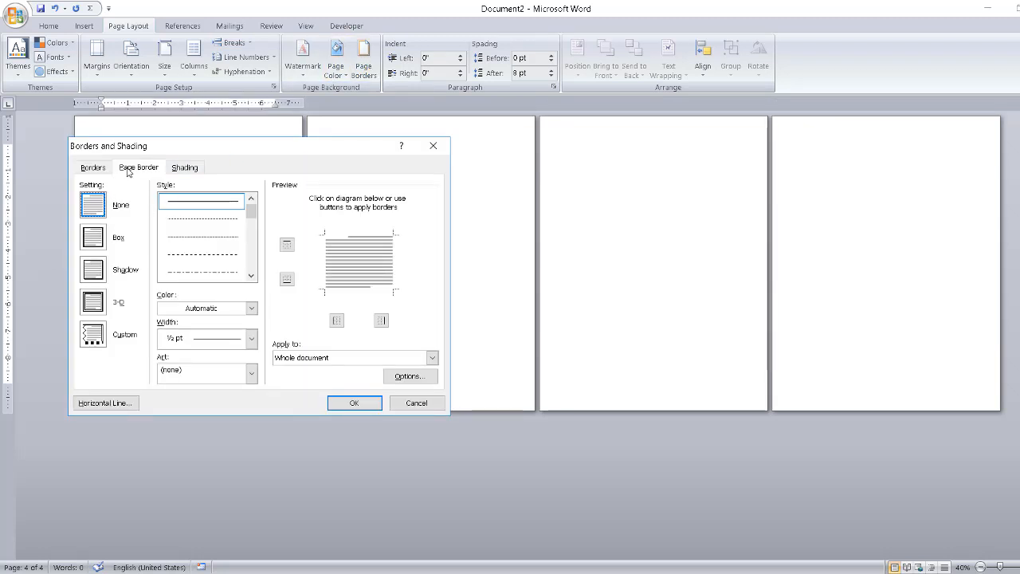
left_click(97, 241)
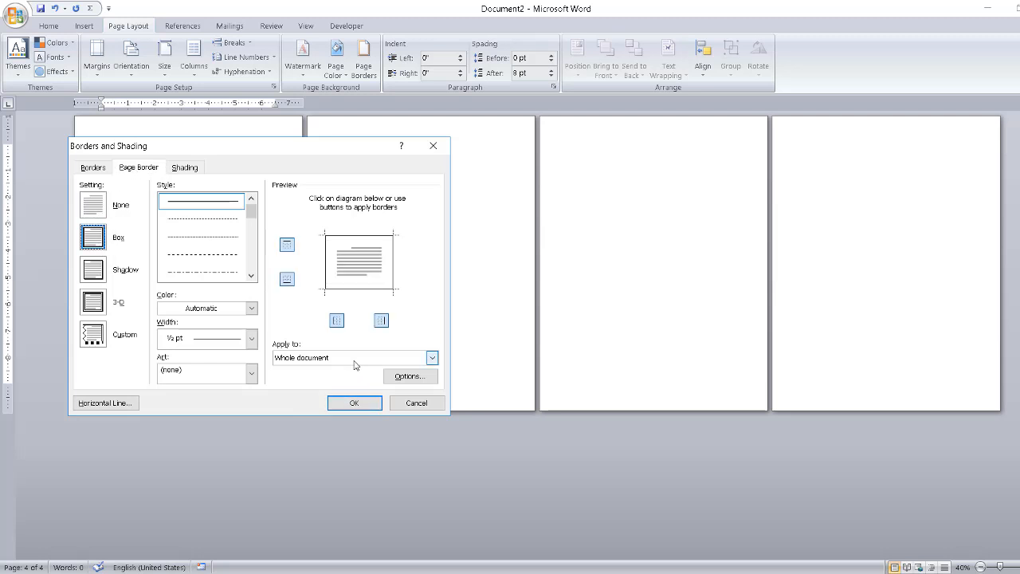
left_click(355, 403)
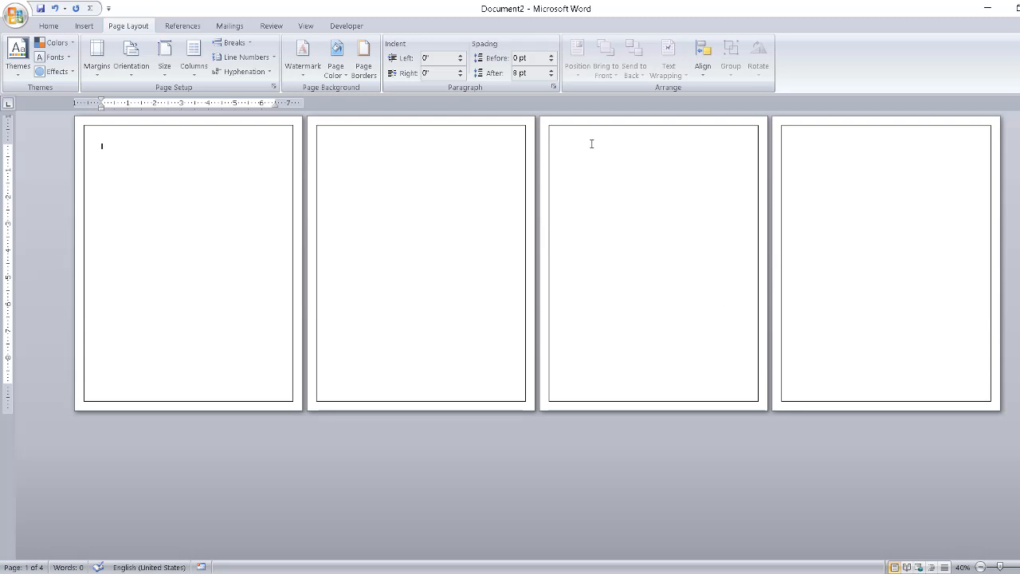
Remove the page border from page 3 only by applying the None setting to This section
left_click(564, 134)
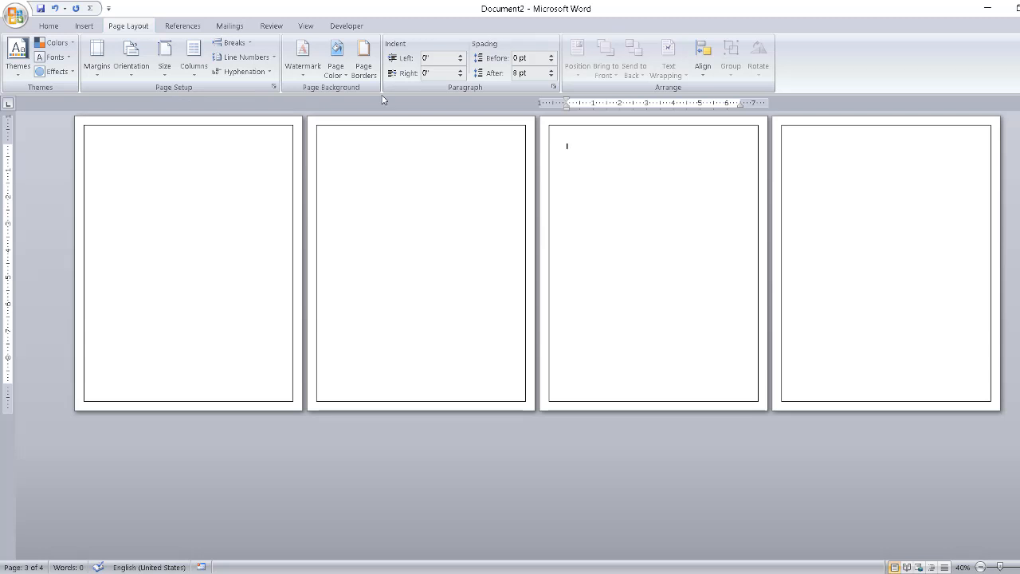
left_click(364, 63)
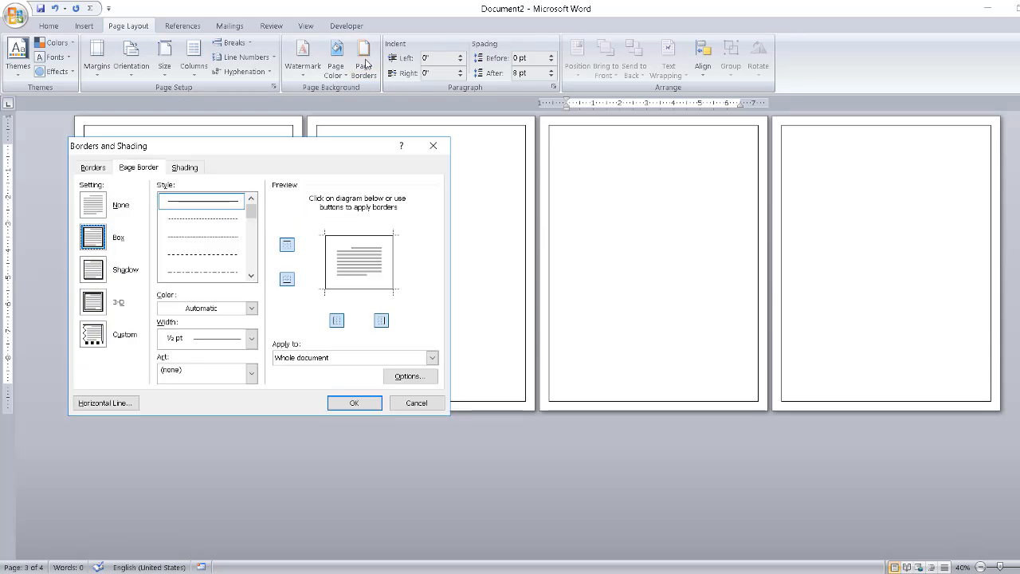
left_click(302, 358)
left_click(302, 380)
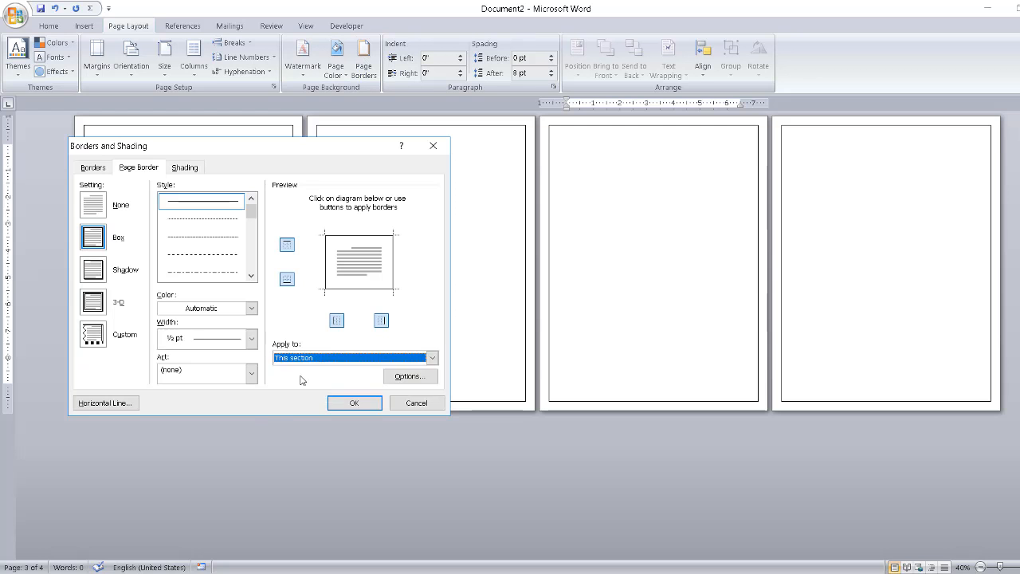
left_click(92, 211)
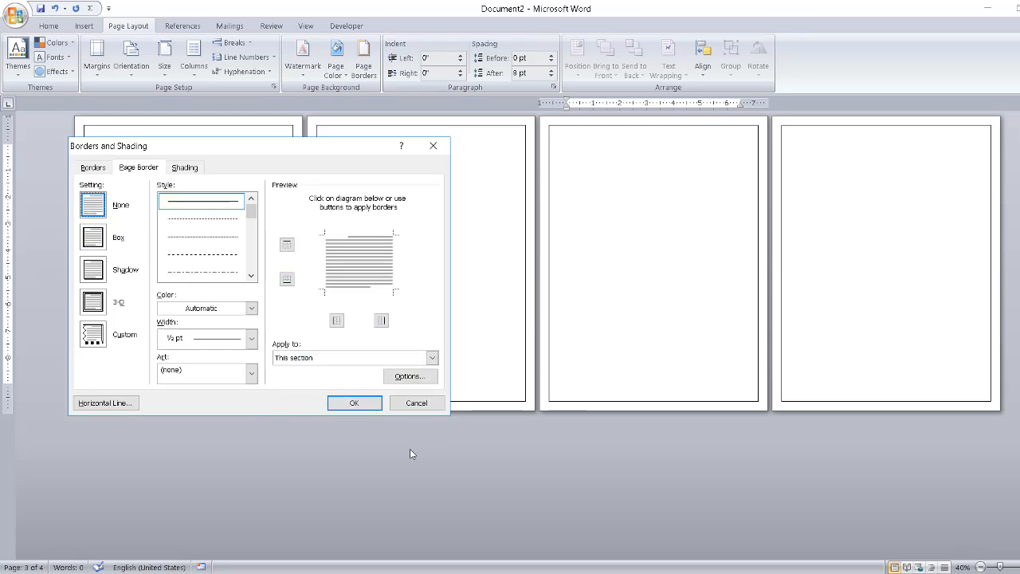
left_click(354, 403)
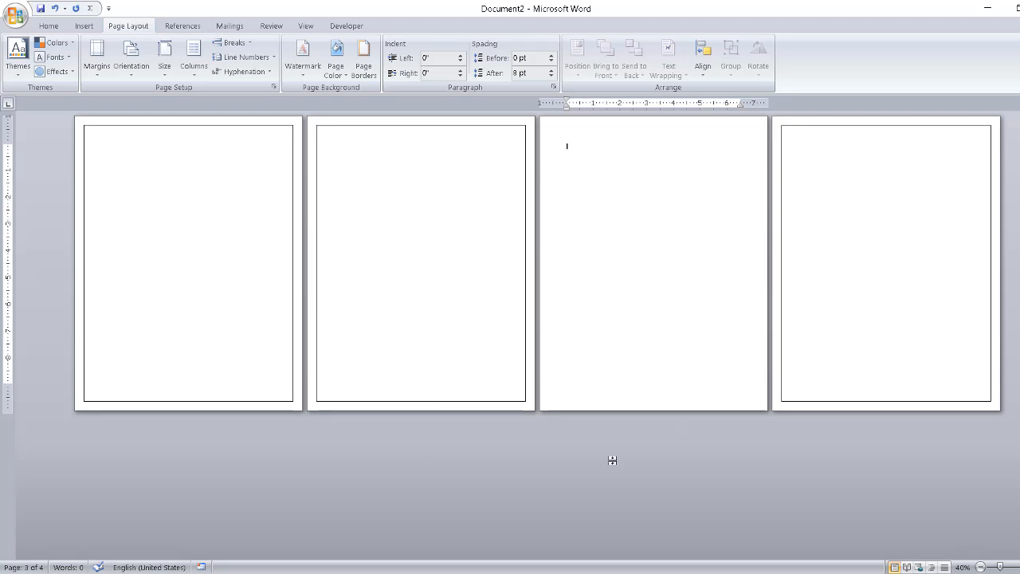
Open Practice file.docx from the recent documents and zoom out to 40% to show its pages side by side
left_click(16, 16)
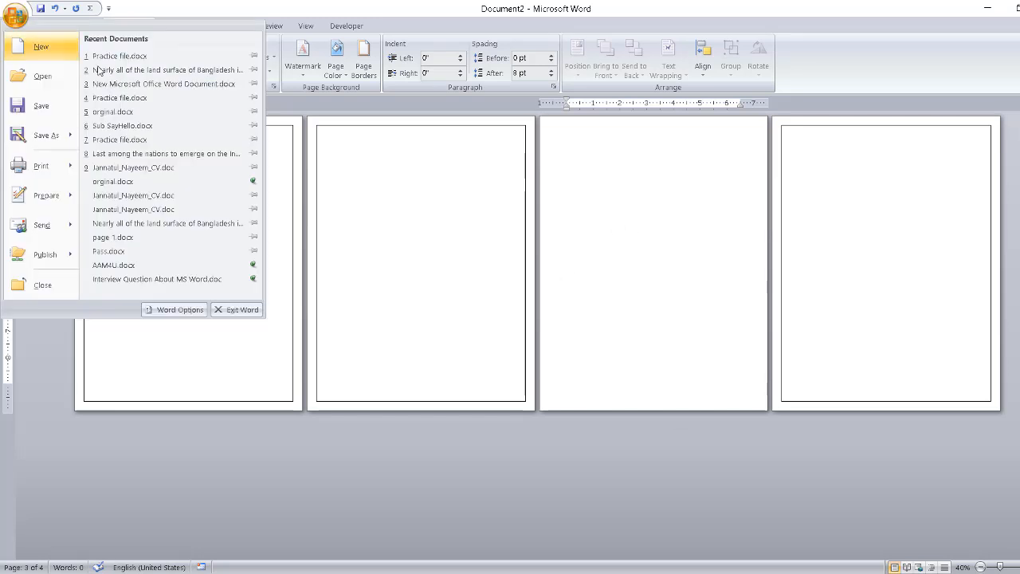
left_click(119, 57)
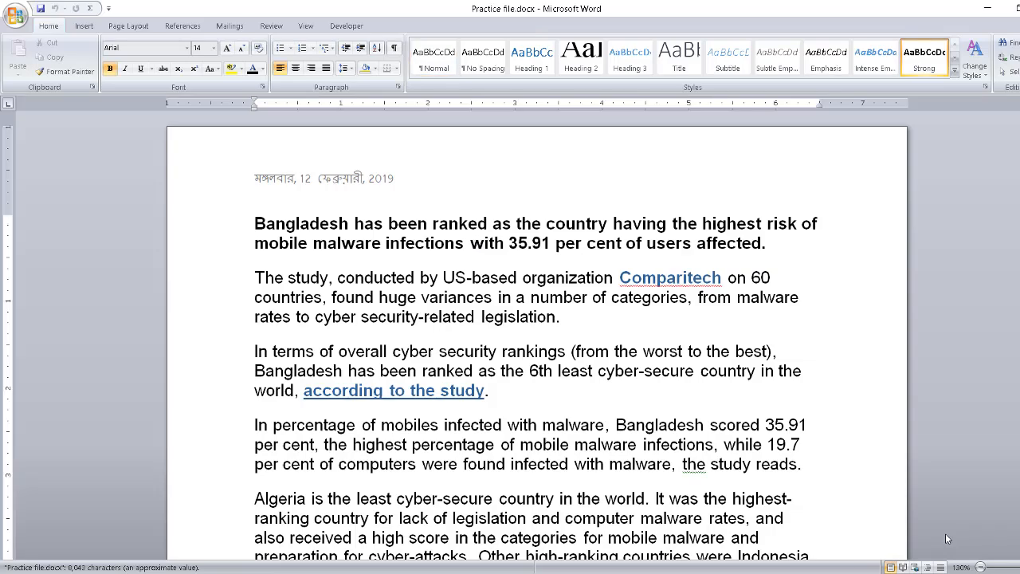
left_click(981, 566)
left_click(981, 566)
left_click(981, 566)
left_click(981, 566)
left_click(980, 566)
left_click(980, 567)
left_click(981, 566)
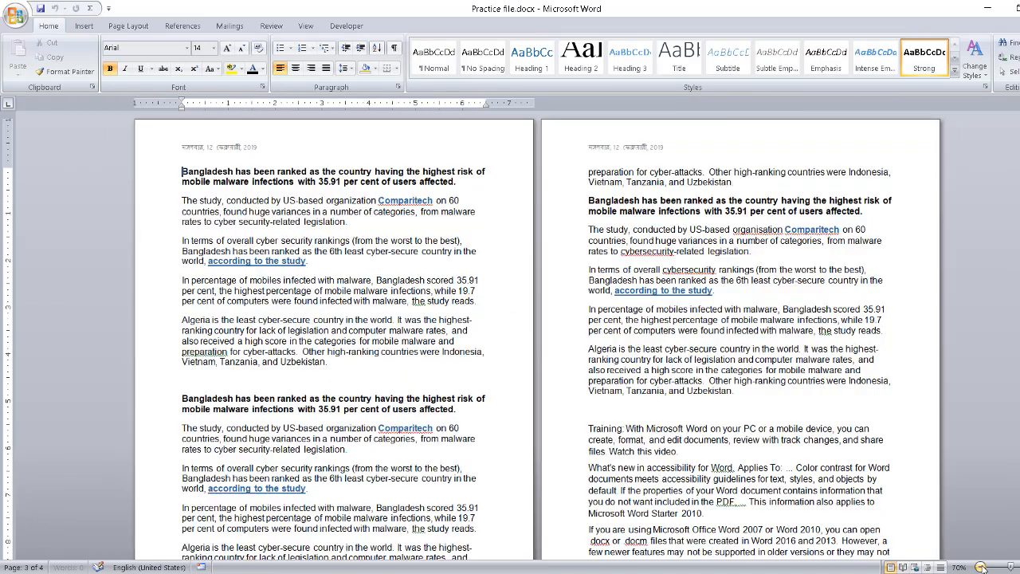
left_click(981, 567)
left_click(981, 567)
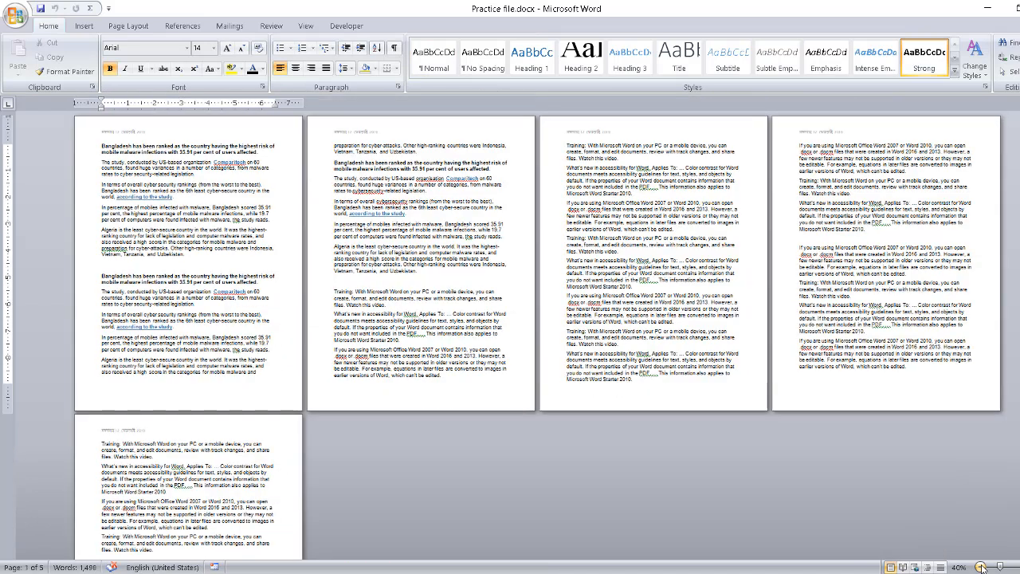
Apply a Box page border to the whole Practice file.docx document with the cursor on page 3
left_click(562, 146)
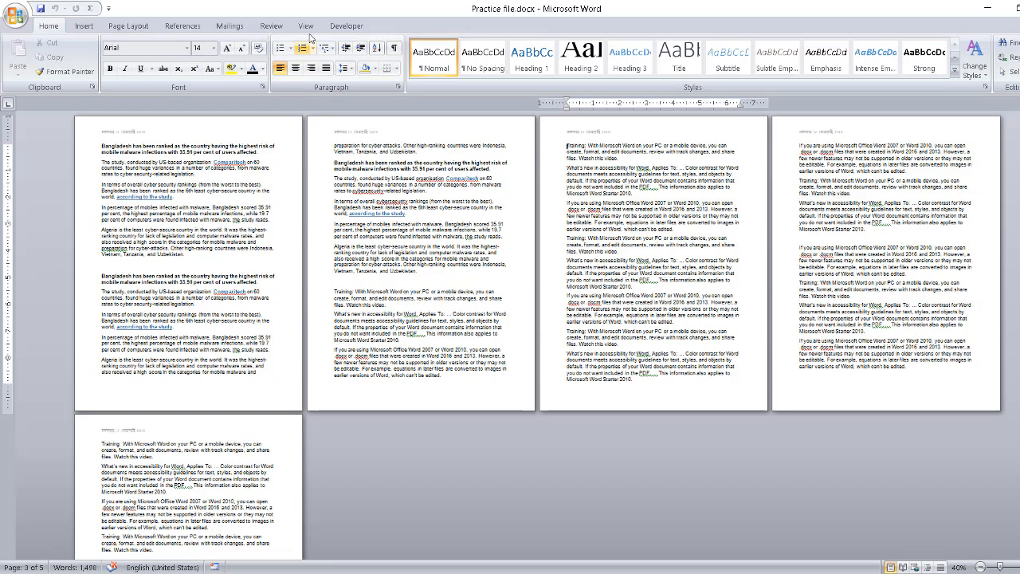
left_click(129, 25)
left_click(363, 60)
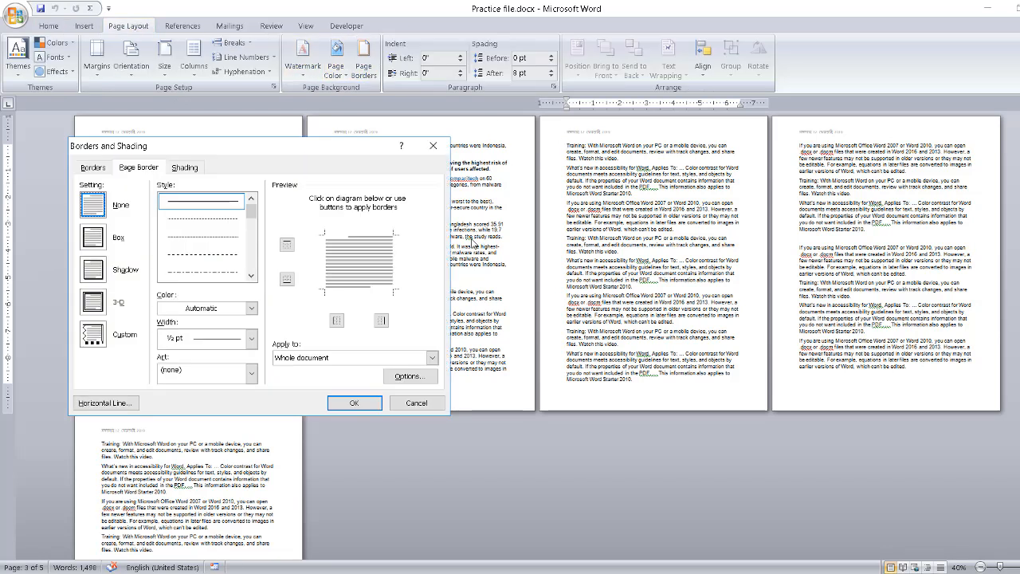
left_click(99, 239)
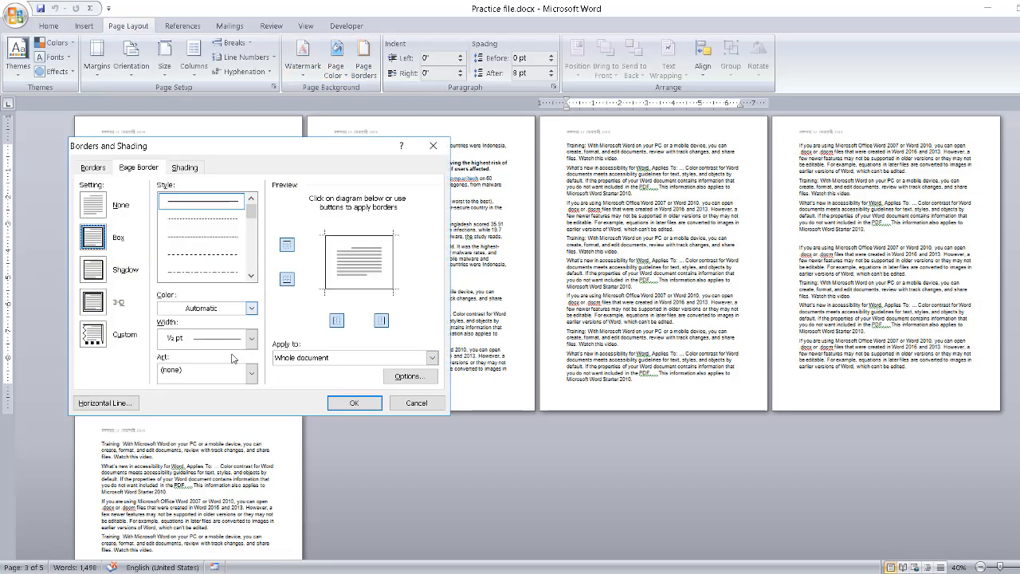
left_click(354, 403)
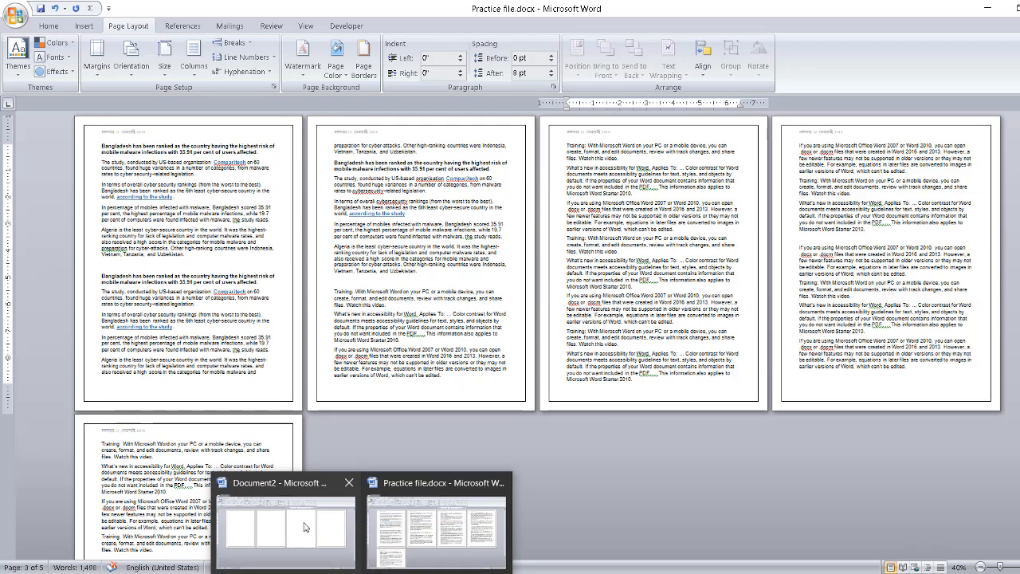
Review Document2, and in Practice file.docx try to remove only page 3's border by applying the None setting to This section
left_click(301, 518)
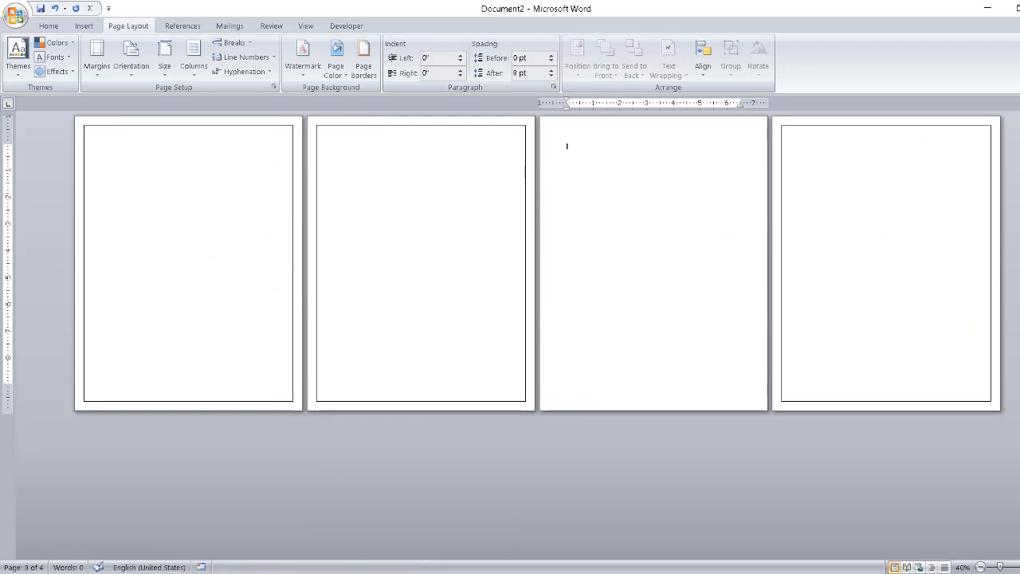
left_click(412, 514)
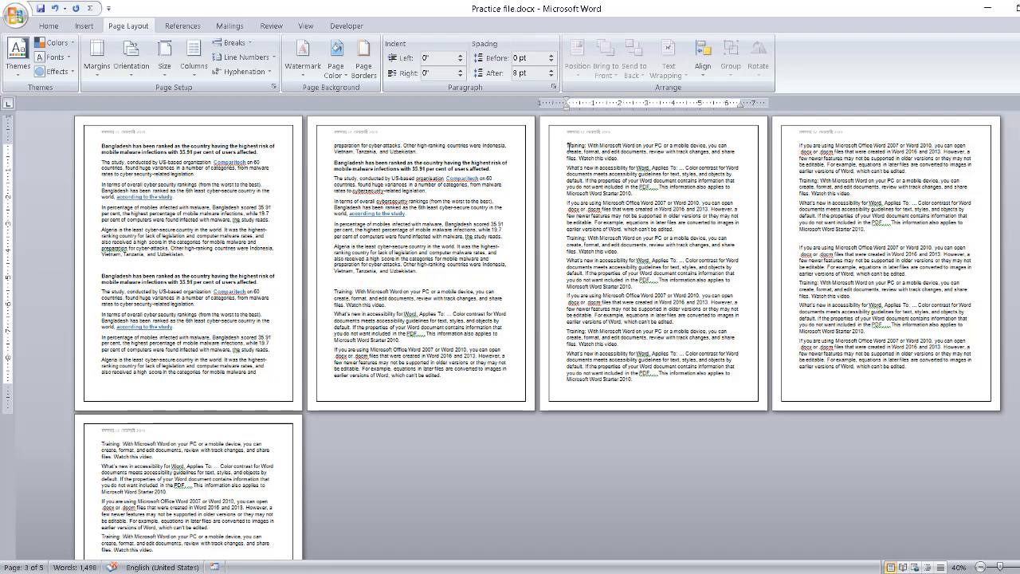
left_click(363, 64)
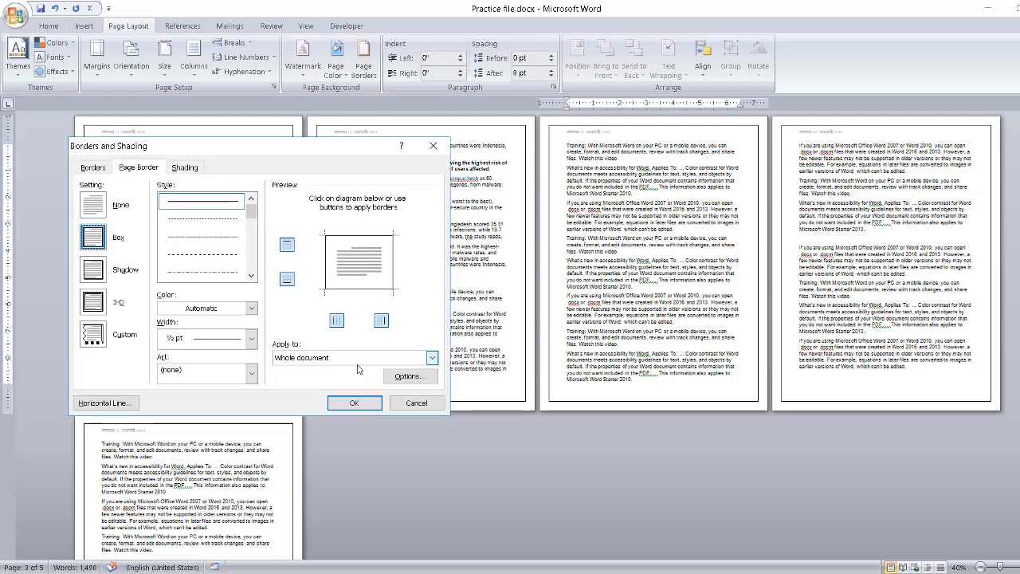
left_click(348, 358)
left_click(318, 379)
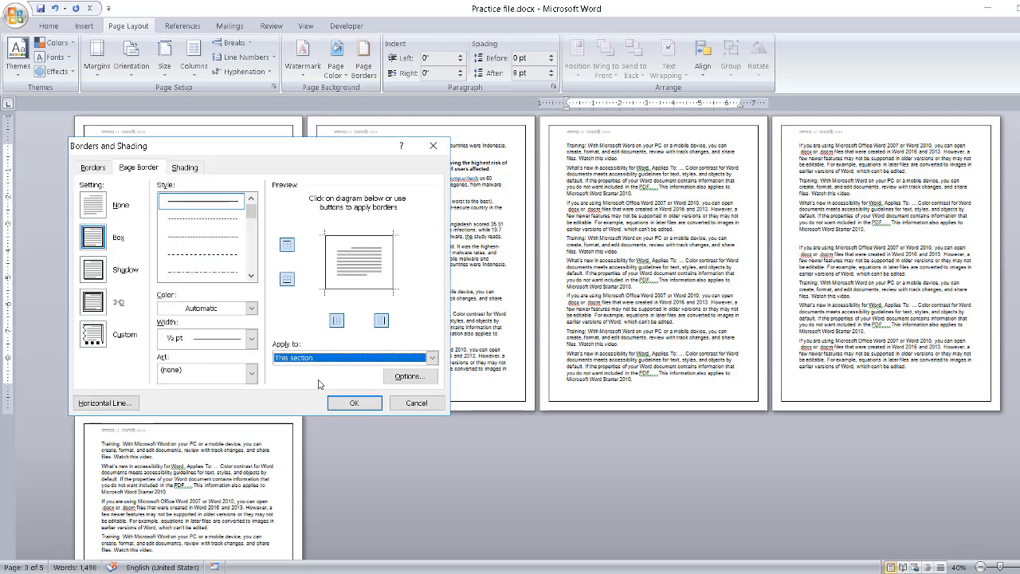
left_click(93, 205)
left_click(373, 400)
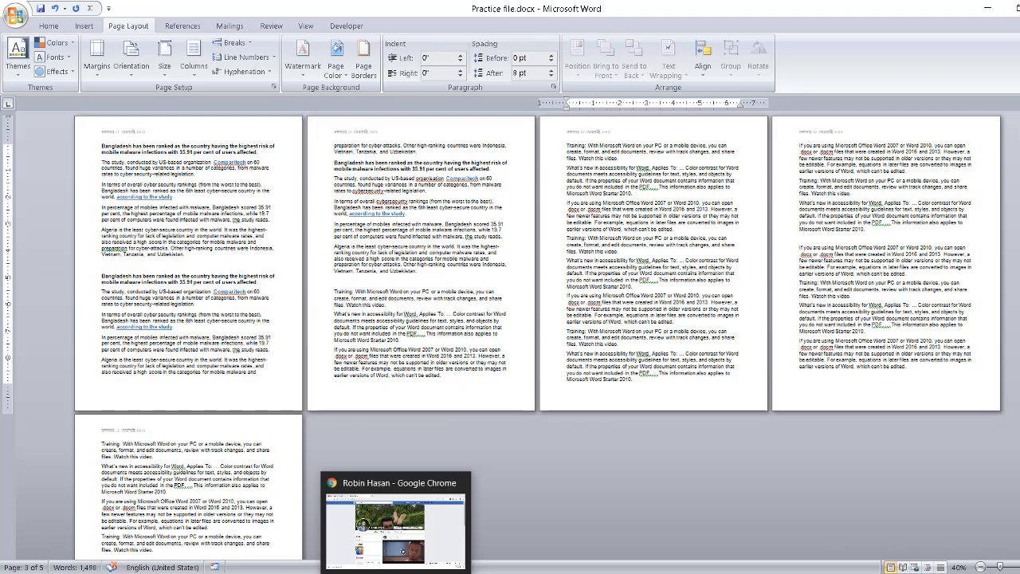
In Document2, apply a blue 6 pt Box page border to page 2 only, using This section
left_click(298, 537)
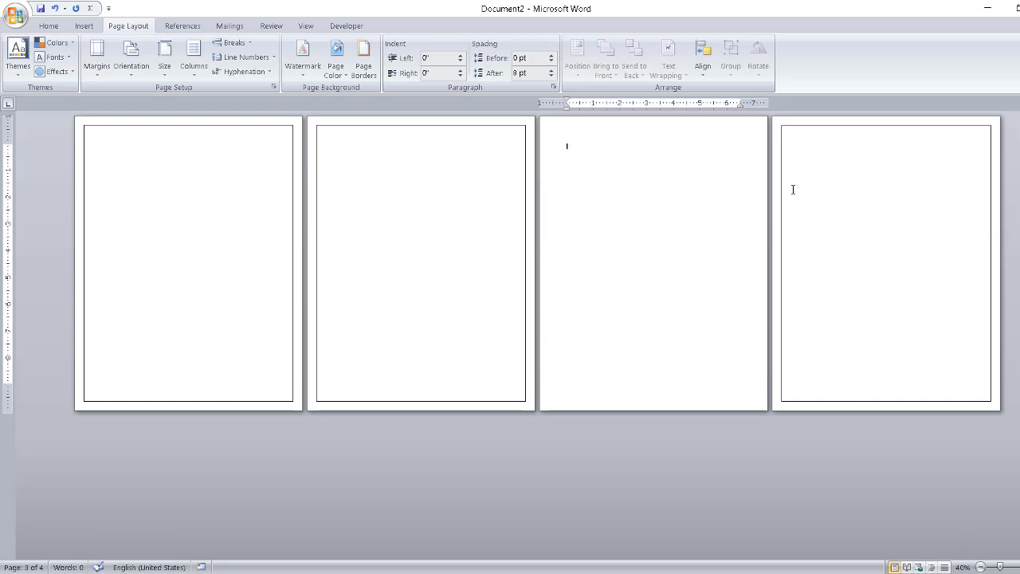
left_click(338, 143)
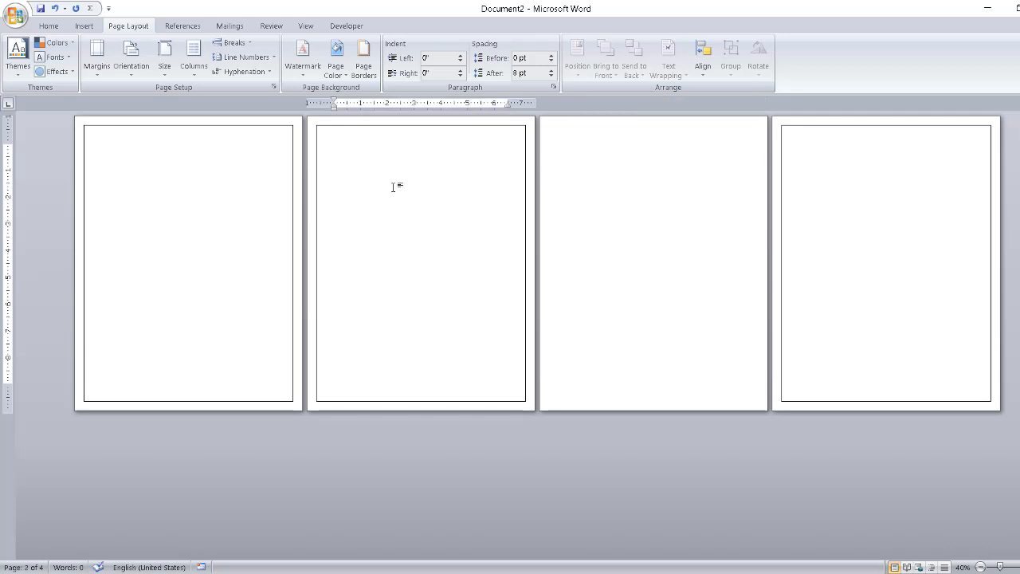
left_click(364, 60)
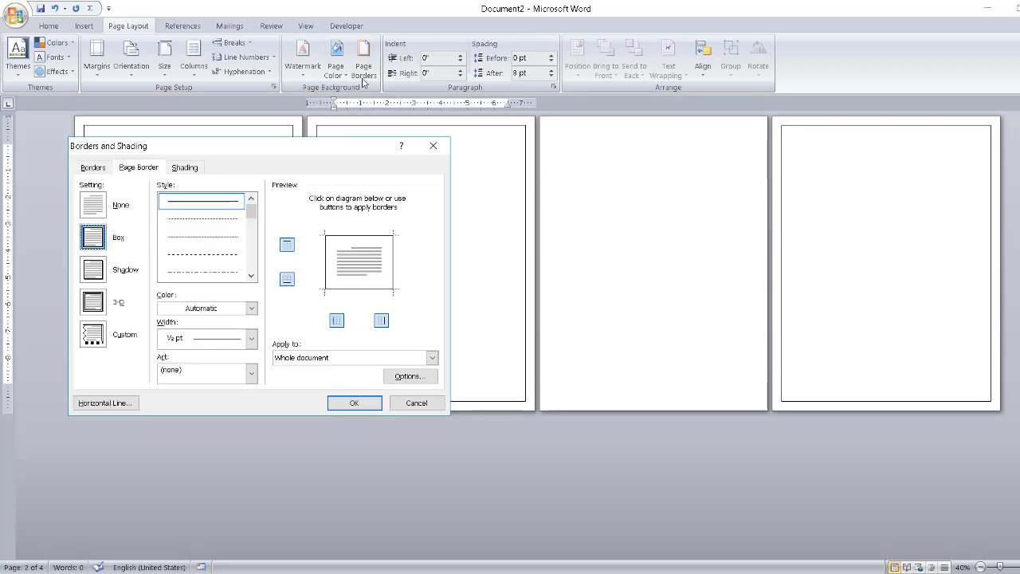
mouse_move(284, 151)
left_mouse_down()
mouse_move(610, 160)
mouse_move(811, 137)
left_mouse_up()
left_click(733, 297)
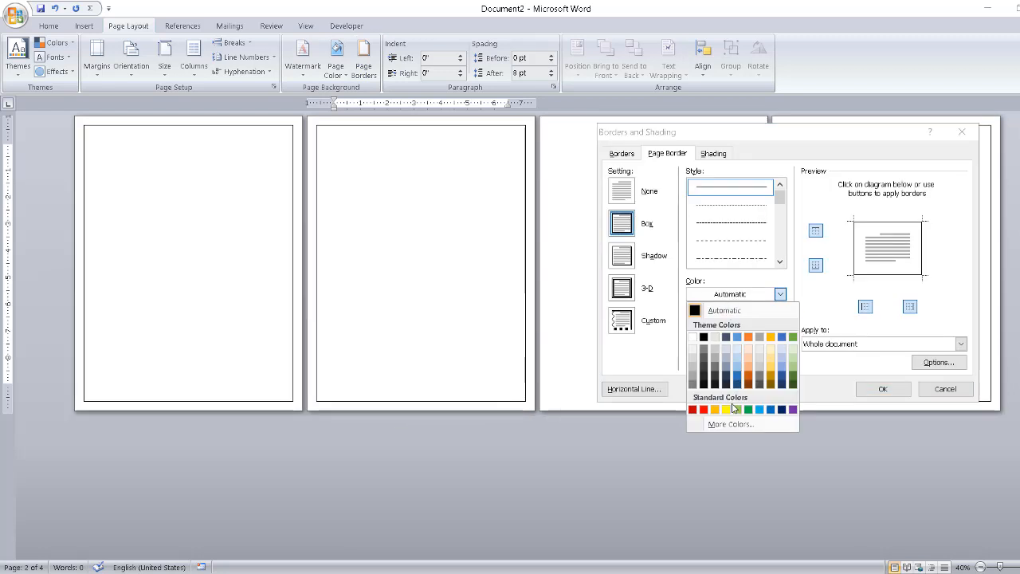
left_click(761, 411)
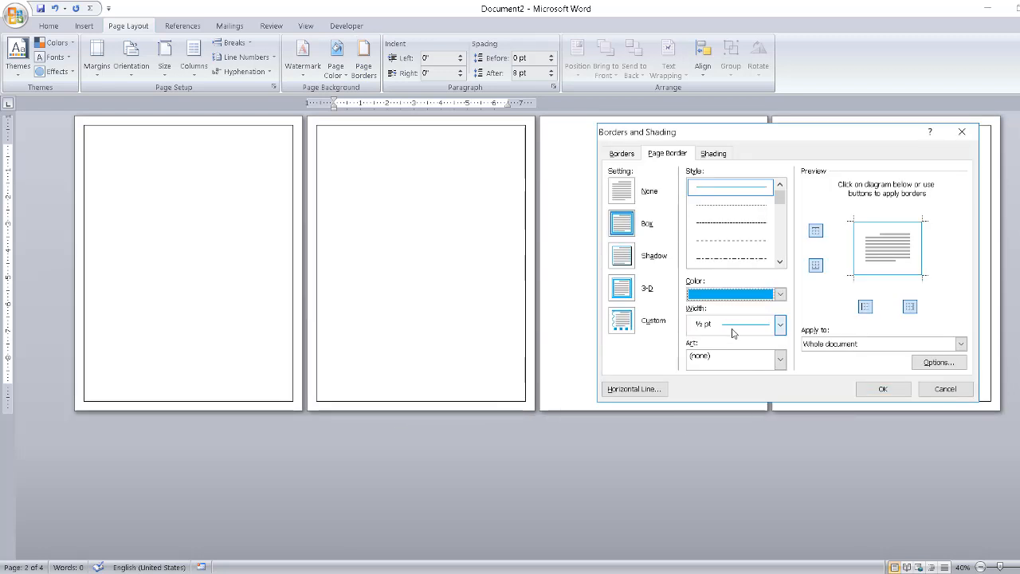
left_click(733, 325)
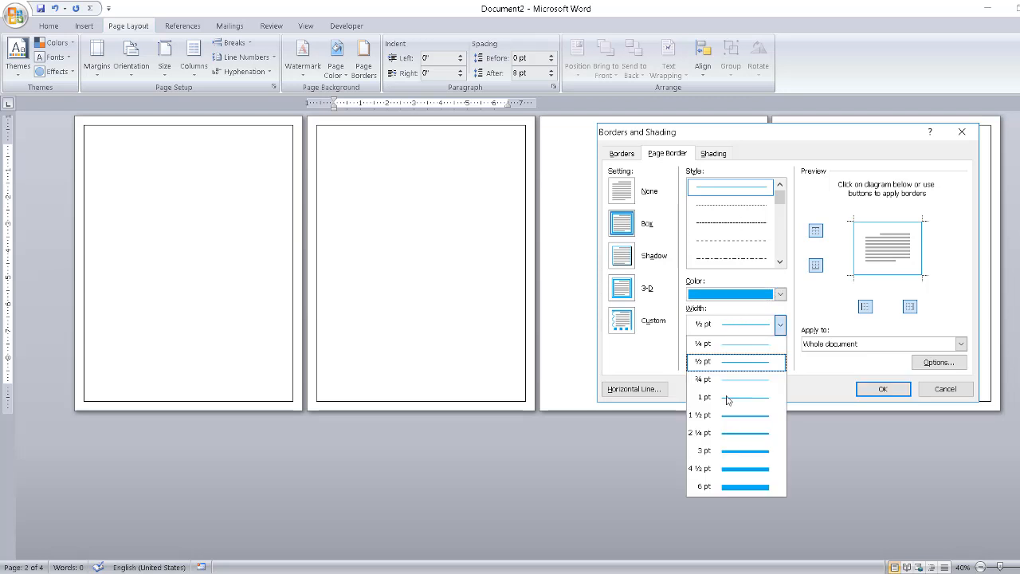
left_click(735, 482)
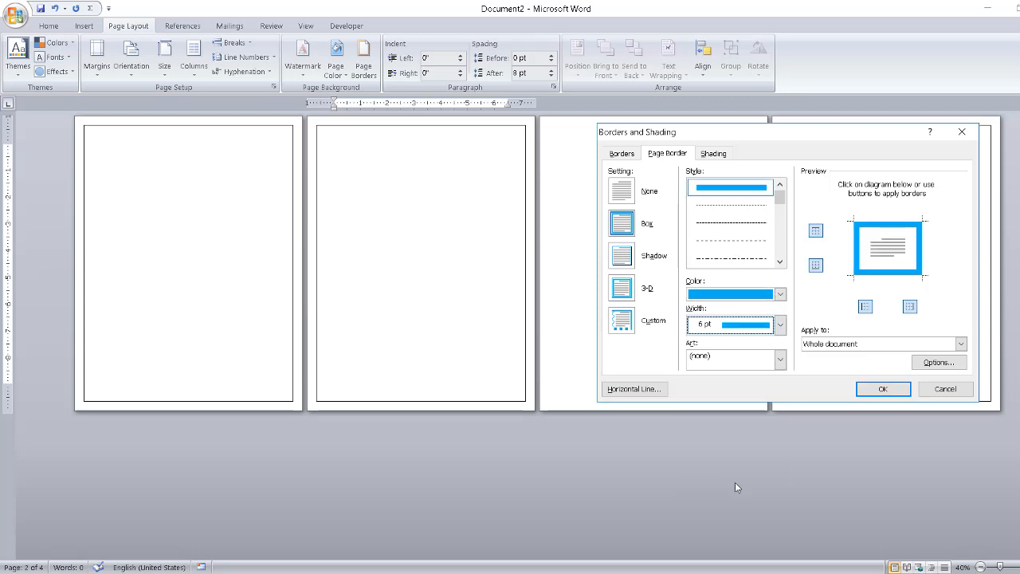
left_click(843, 346)
left_click(838, 365)
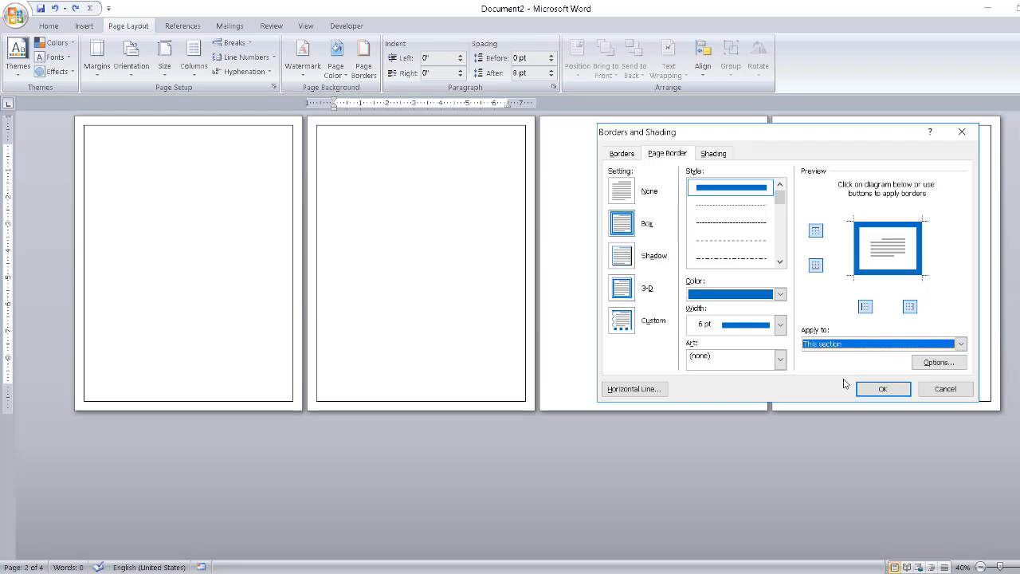
left_click(881, 389)
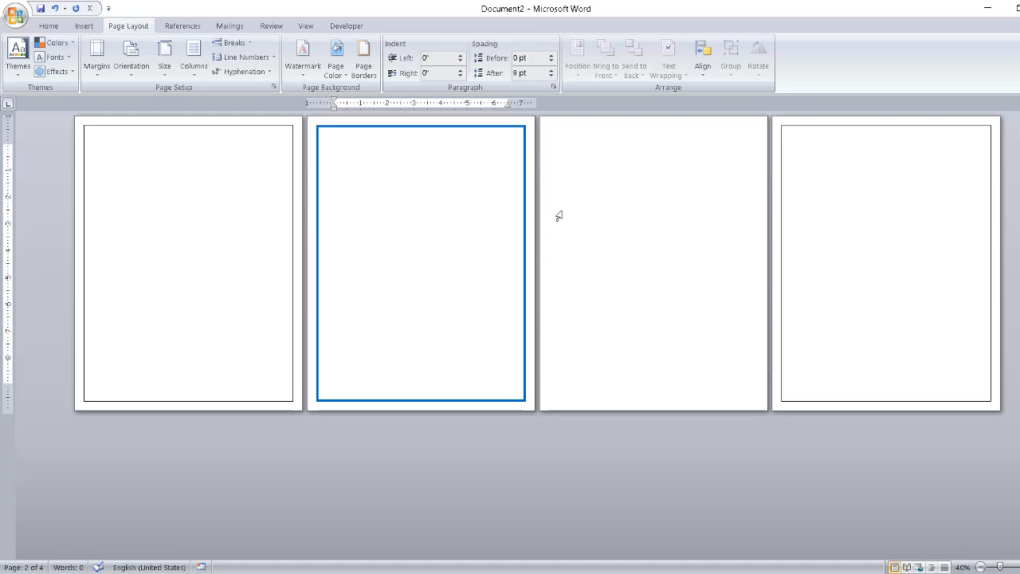
Switch to Practice file.docx and apply a blue 6 pt Box page border with the cursor on page 2
mouse_move(394, 558)
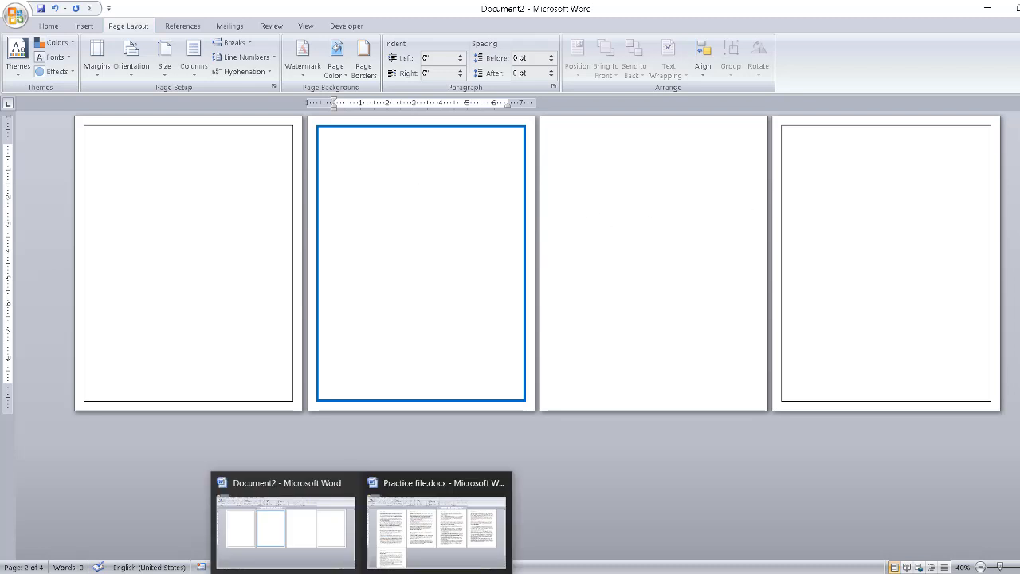
left_click(434, 522)
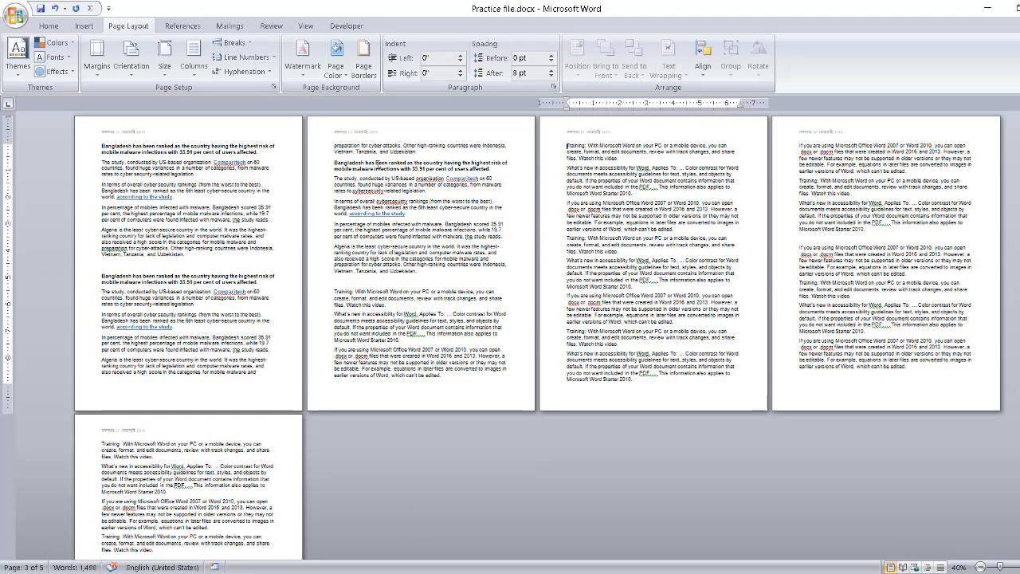
left_click(365, 64)
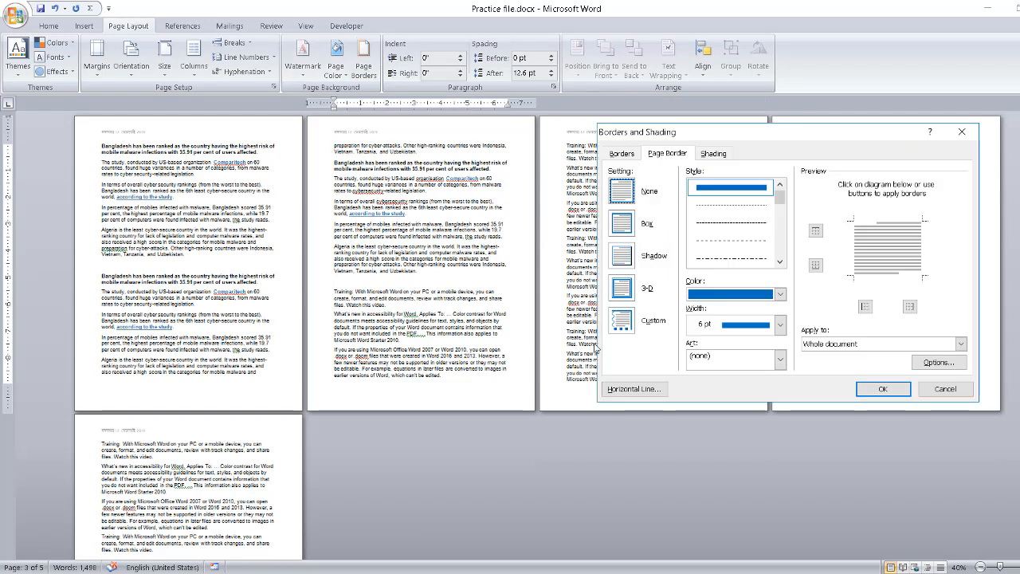
left_click(864, 344)
left_click(622, 192)
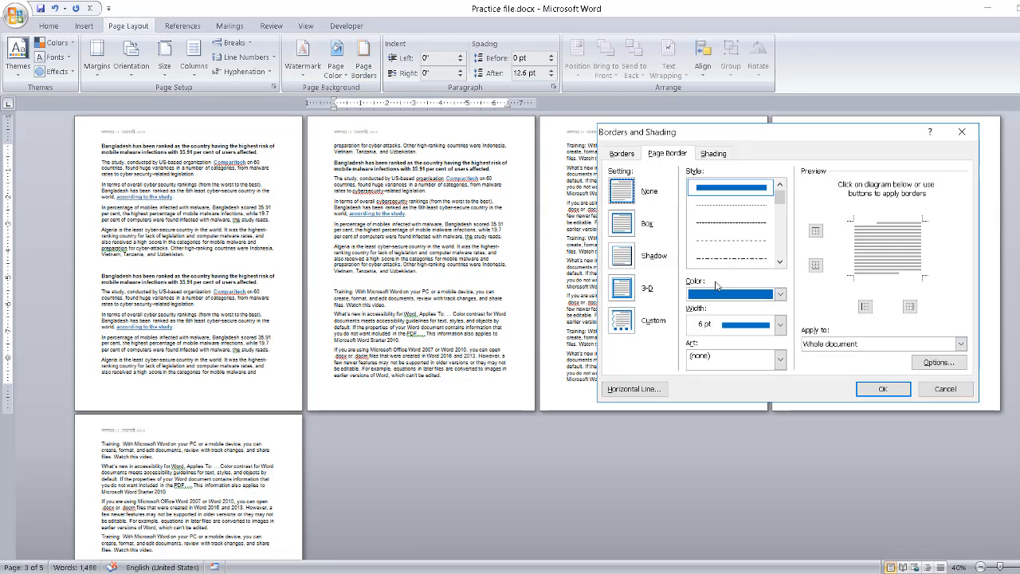
left_click(622, 224)
left_click(882, 389)
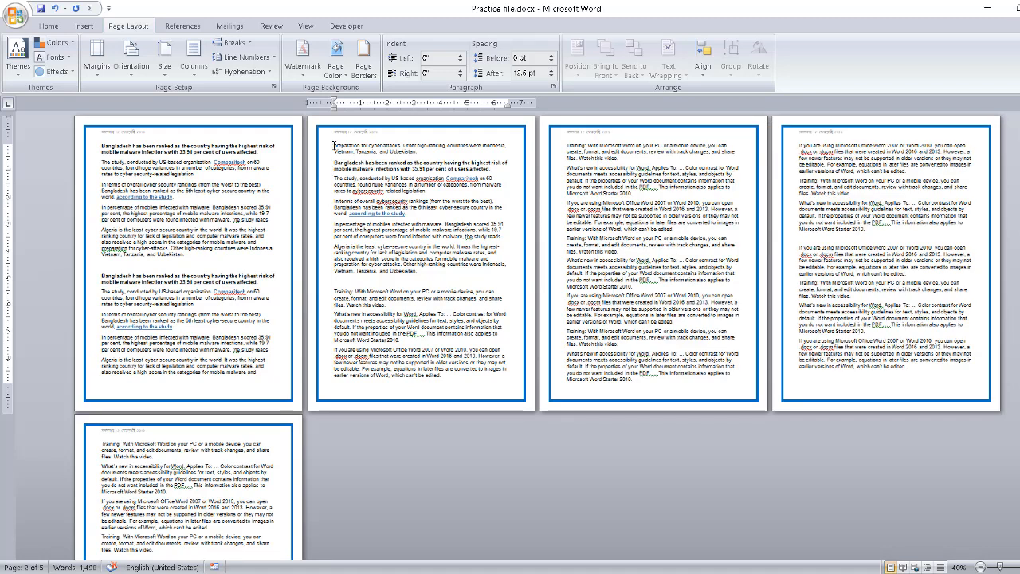
Replace the blue page border with the 31 pt red apple art border, applied to This section from page 2
left_click(363, 57)
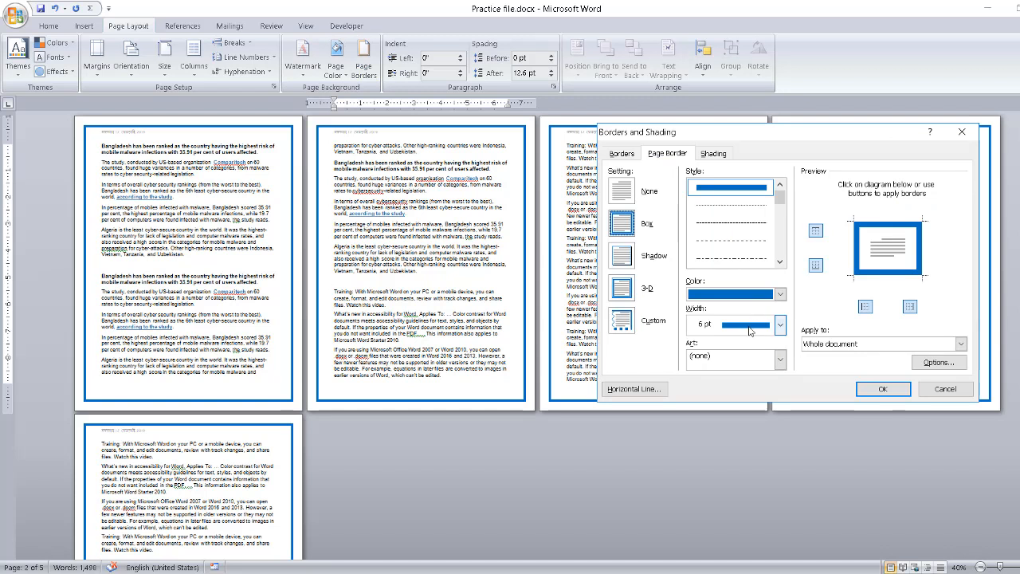
left_click(780, 324)
left_click(634, 194)
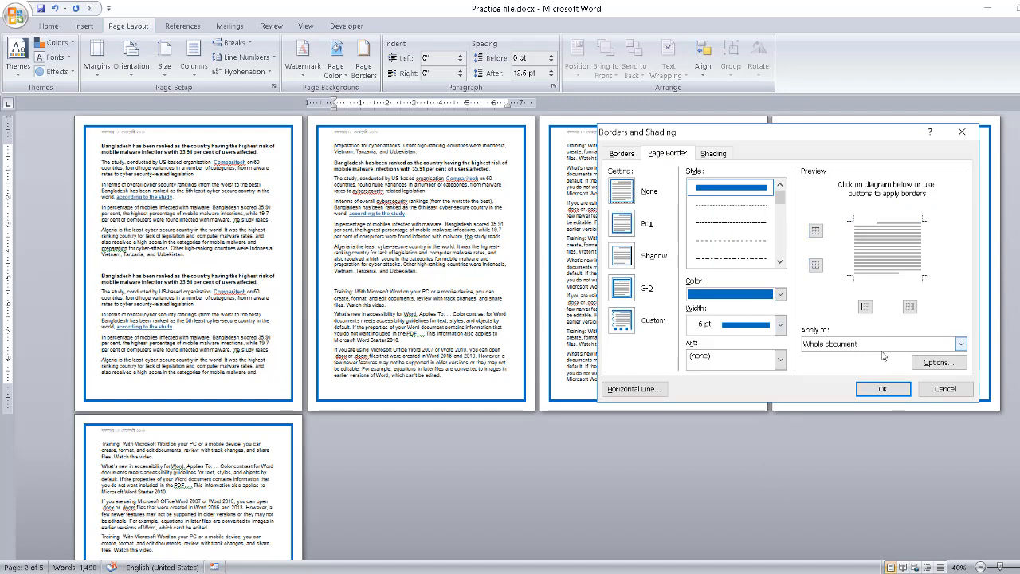
left_click(765, 351)
left_click(731, 398)
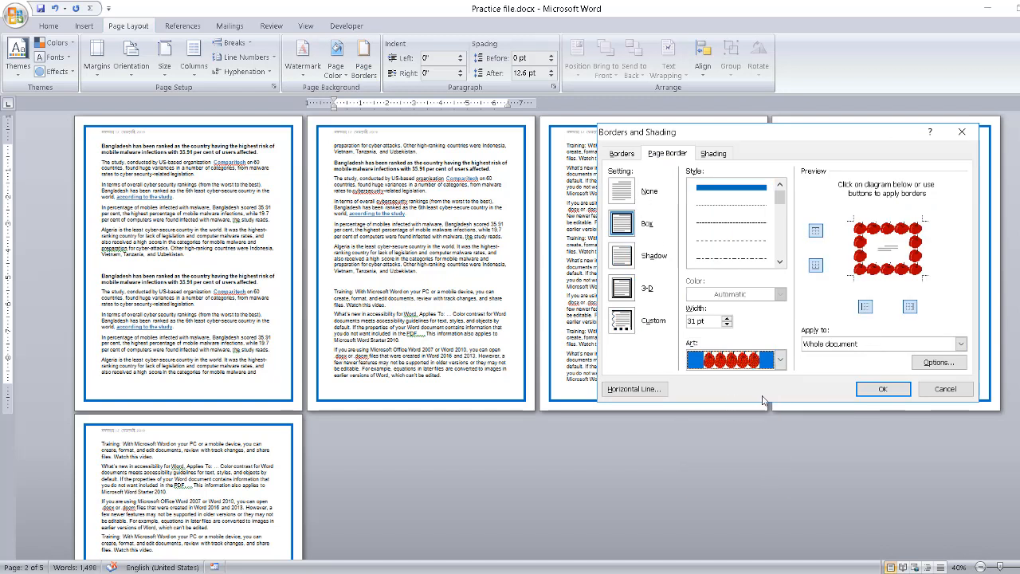
left_click(855, 343)
left_click(860, 366)
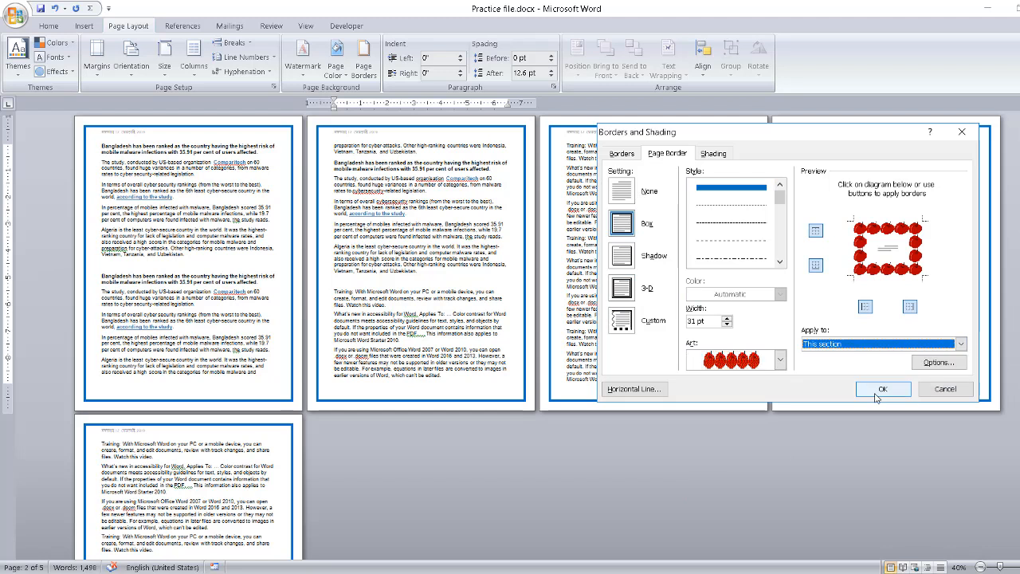
left_click(881, 389)
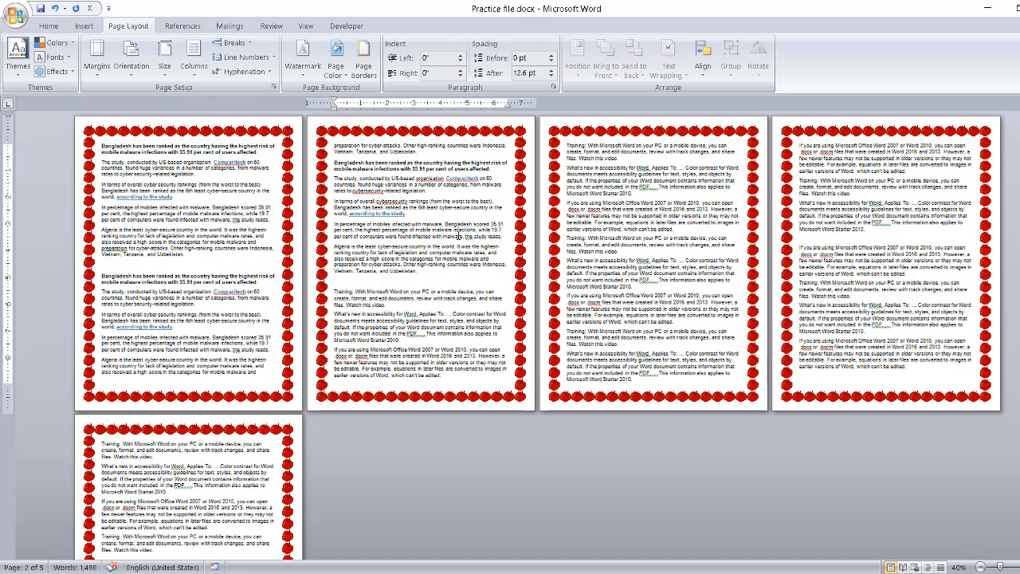
Switch to Document2, place the cursor on page 3, and create a new blank document
left_click(287, 536)
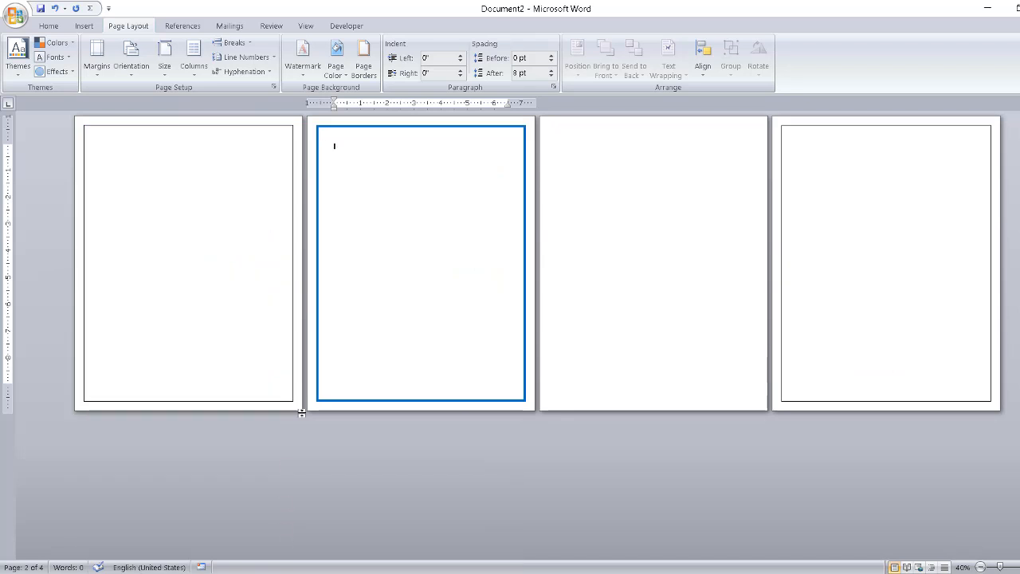
left_click(648, 180)
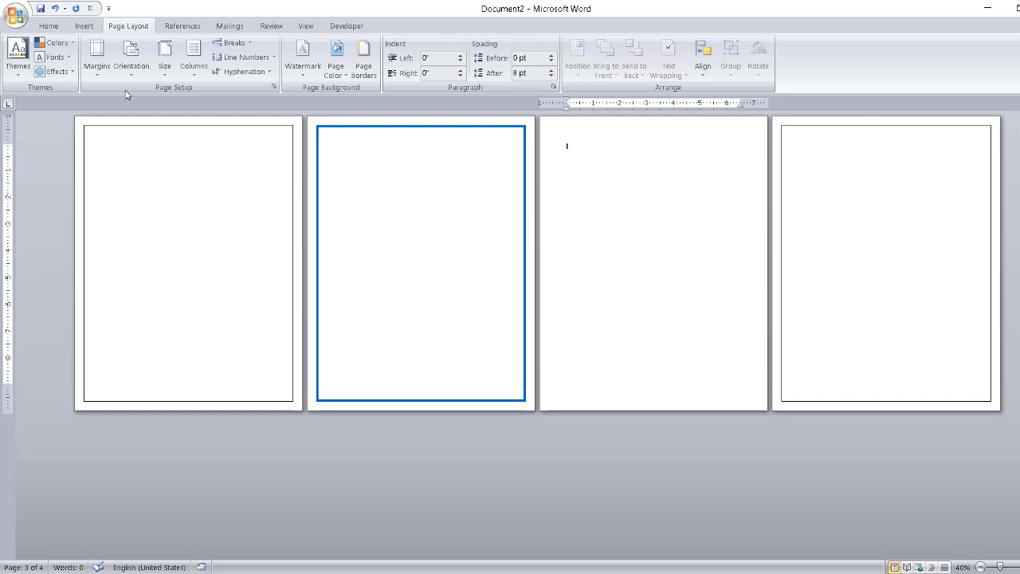
left_click(18, 16)
left_click(42, 48)
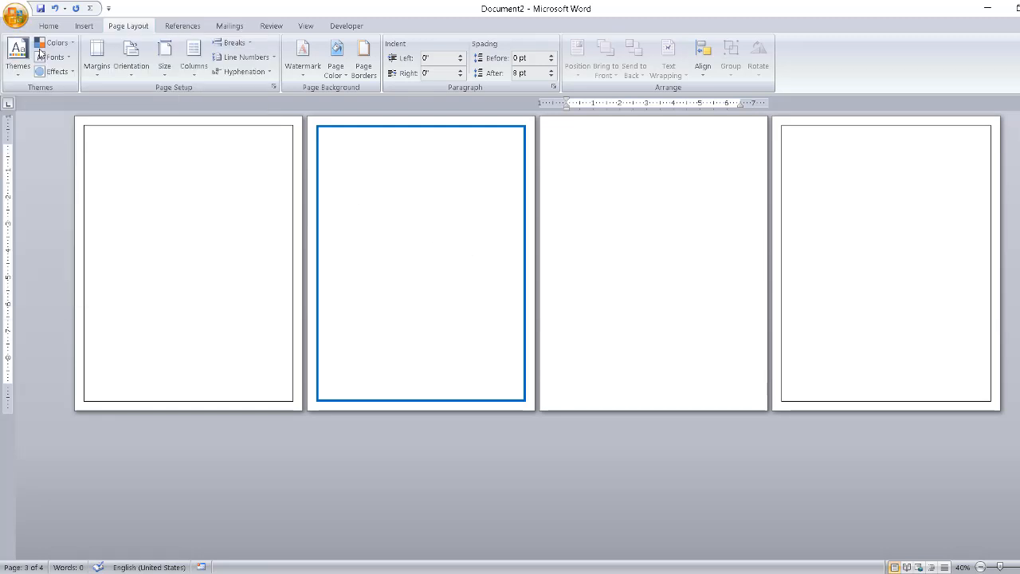
double_click(203, 100)
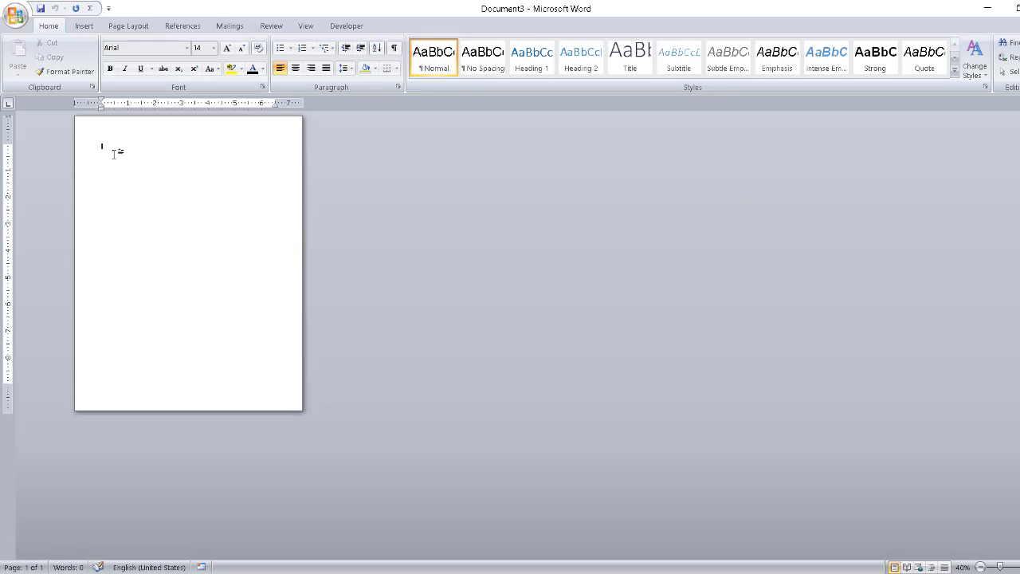
Insert three Next Page section breaks in the blank document to make four pages in separate sections
left_click(141, 27)
left_click(232, 42)
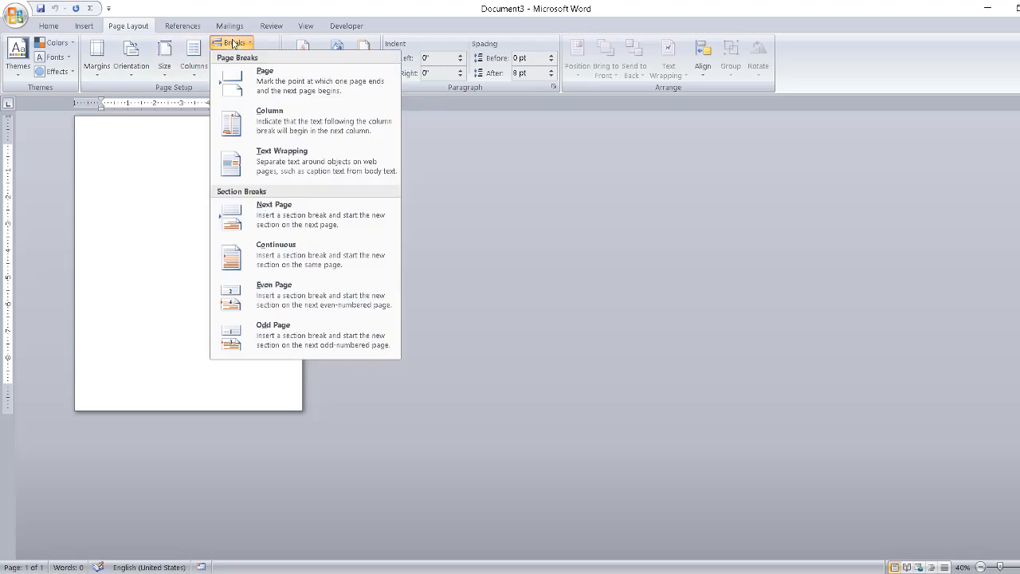
left_click(283, 219)
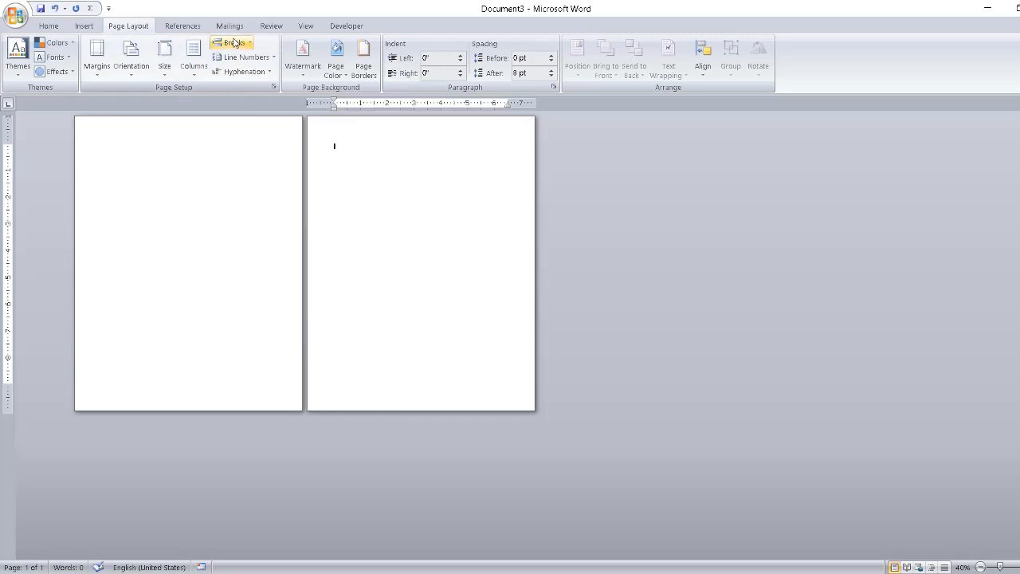
left_click(232, 42)
left_click(274, 213)
left_click(232, 42)
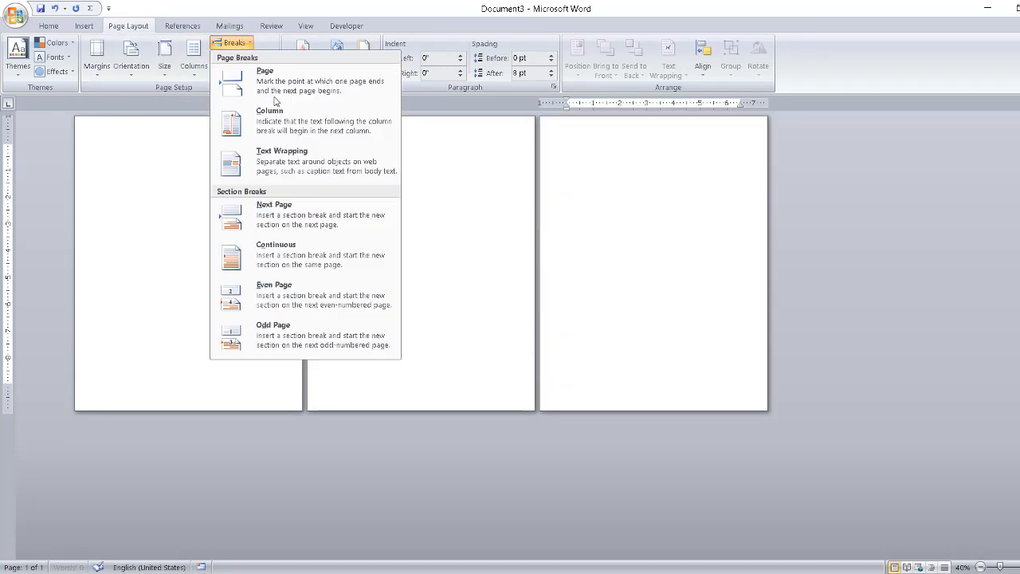
left_click(280, 215)
Apply a blue 6 pt Box page border to page 2 of the new document, using This section
left_click(379, 167)
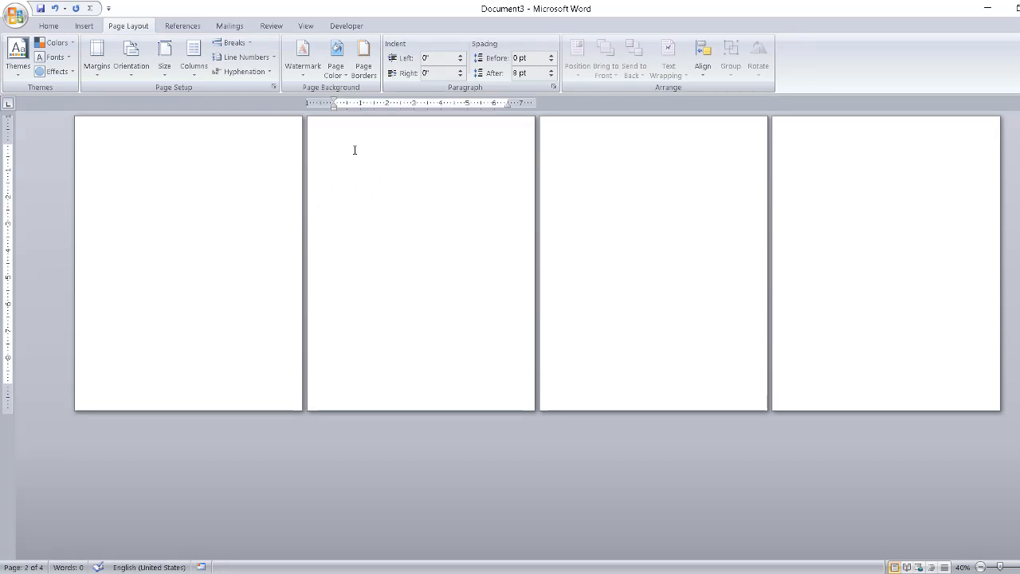
left_click(364, 62)
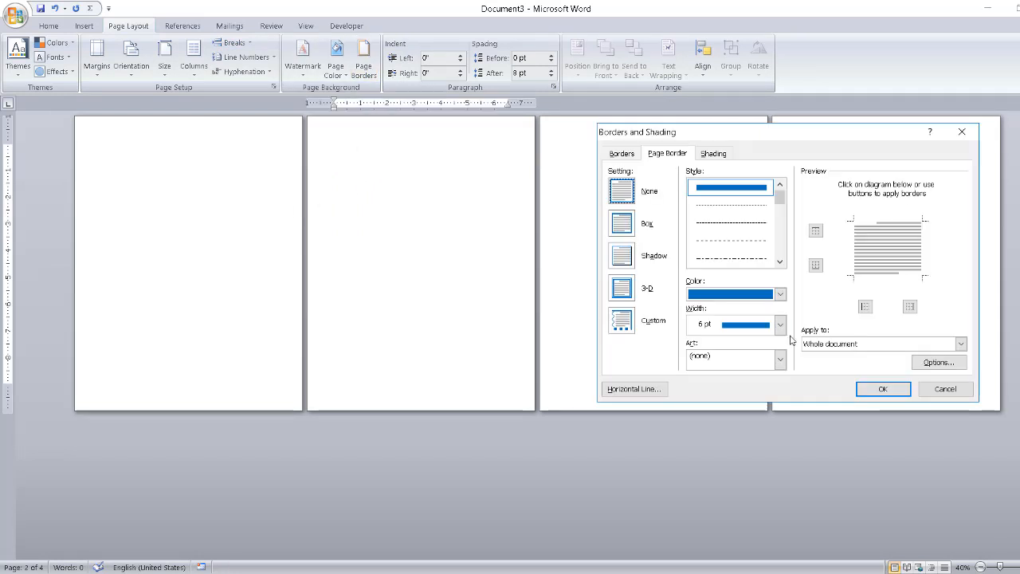
left_click(705, 297)
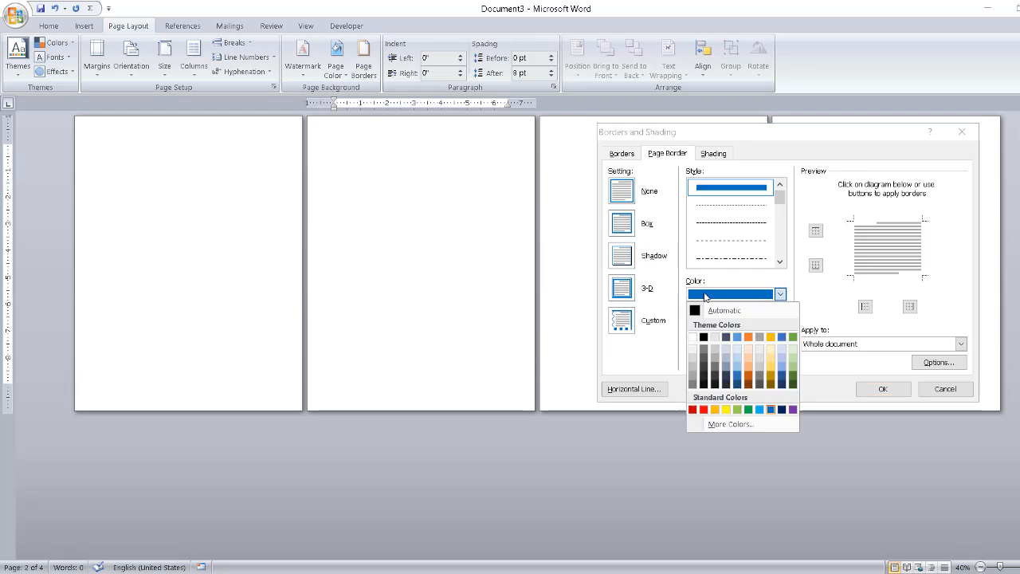
left_click(626, 228)
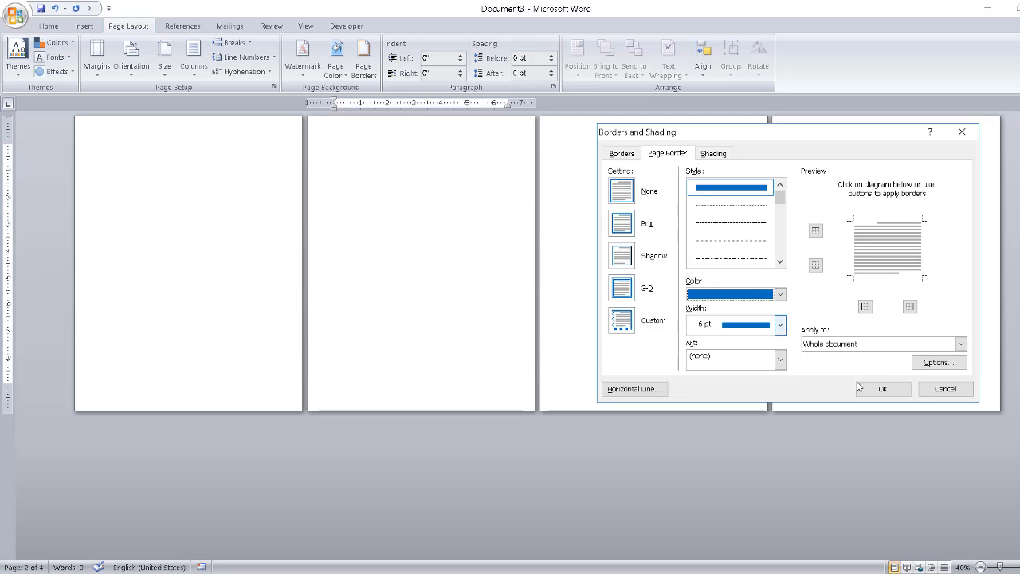
key("alt+x")
left_click(861, 346)
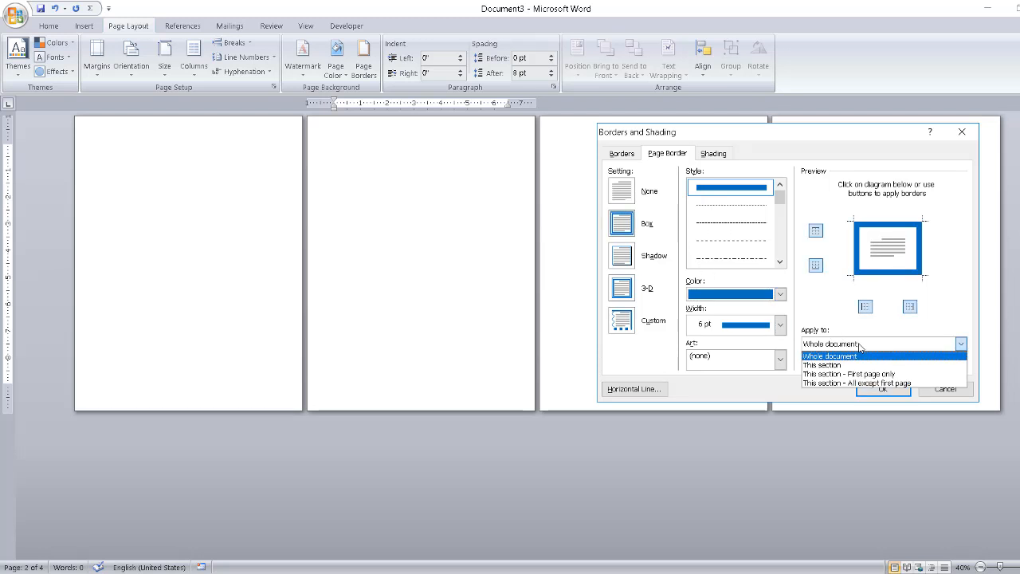
left_click(851, 366)
left_click(876, 391)
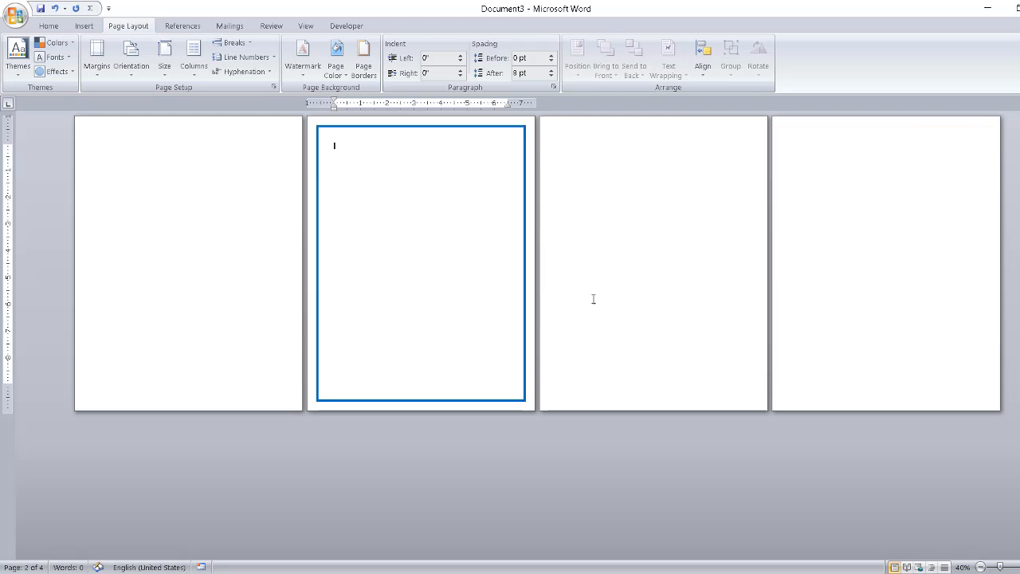